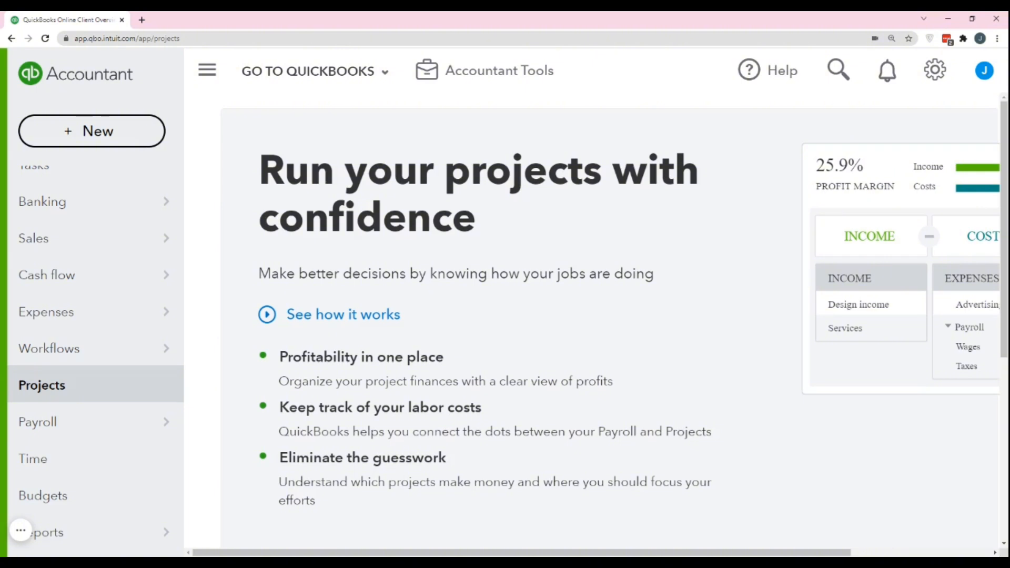
# Start a new project and choose to create a custom project template for it
pyautogui.scroll(-4, 672, 299)
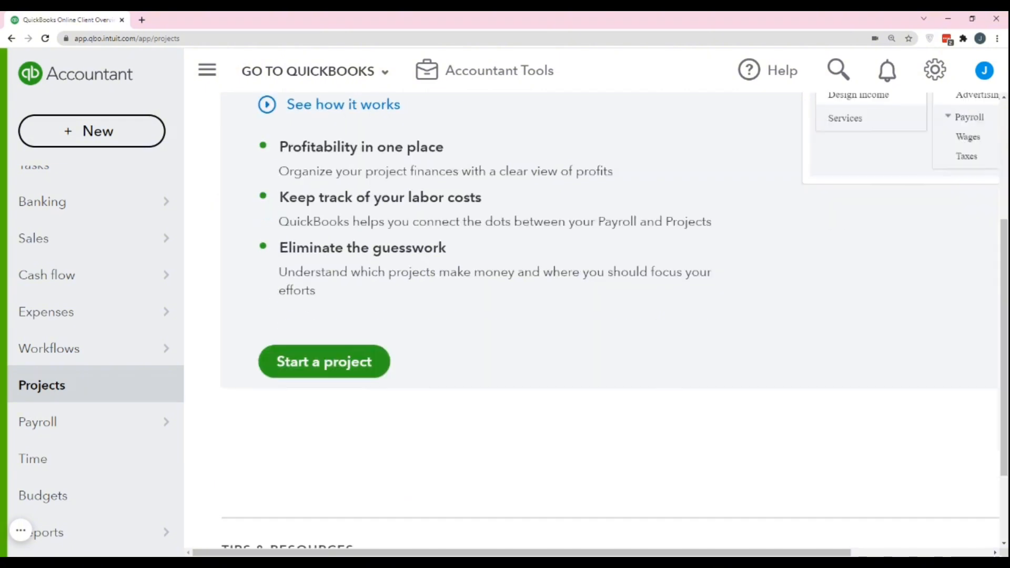
pyautogui.scroll(4, 646, 304)
pyautogui.scroll(-3, 645, 304)
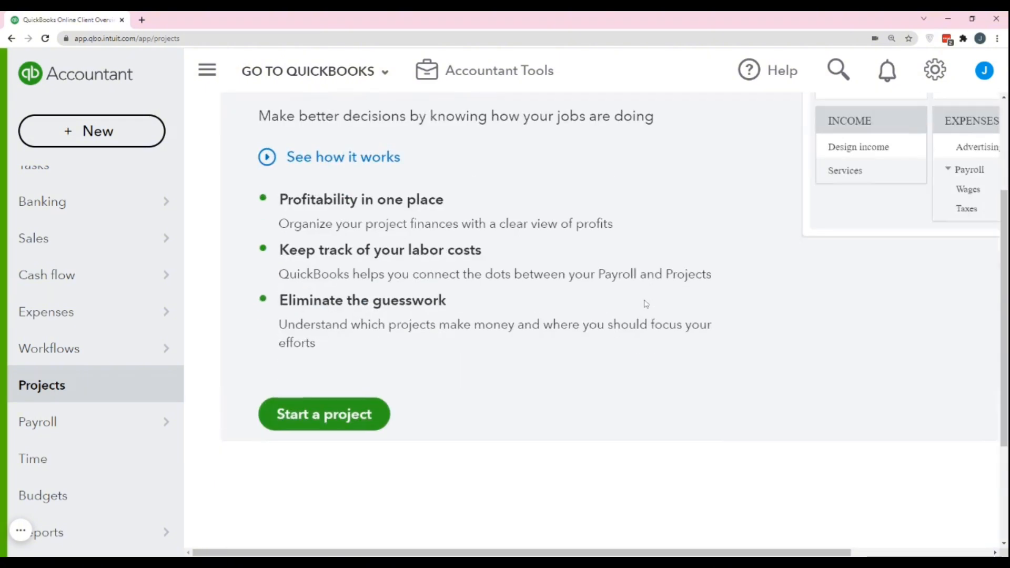
pyautogui.click(340, 424)
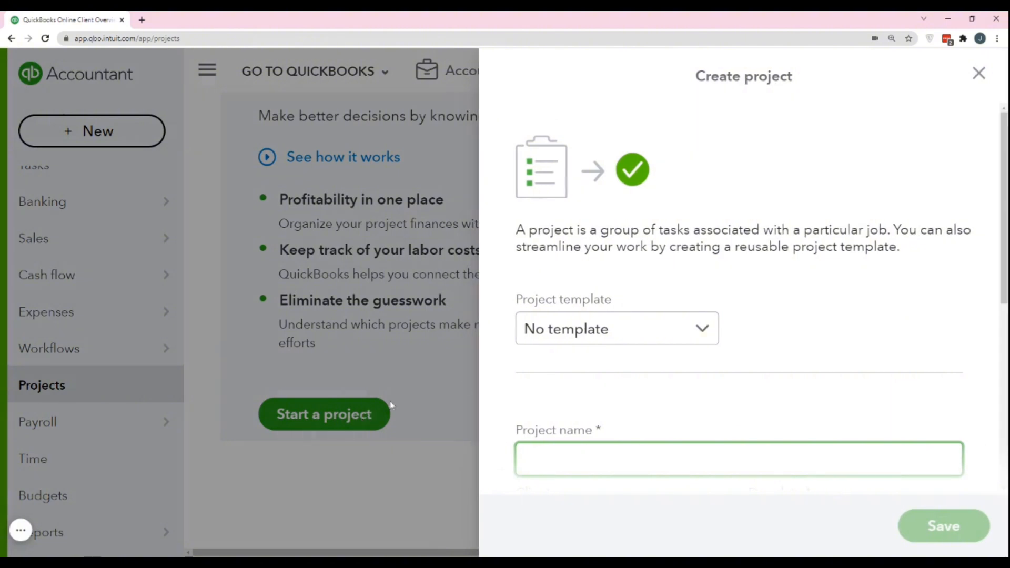
pyautogui.scroll(-3, 838, 252)
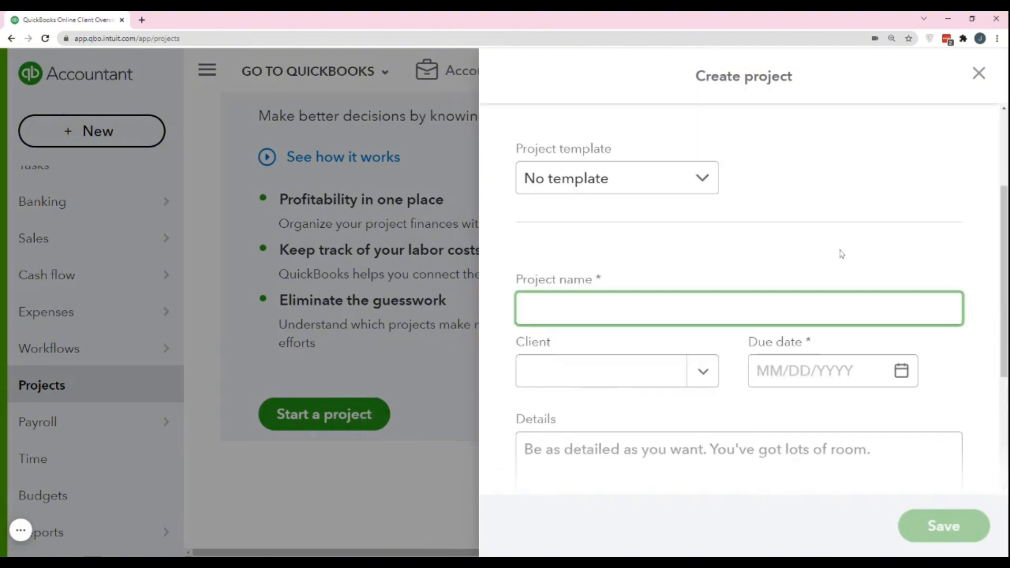
pyautogui.scroll(3, 794, 253)
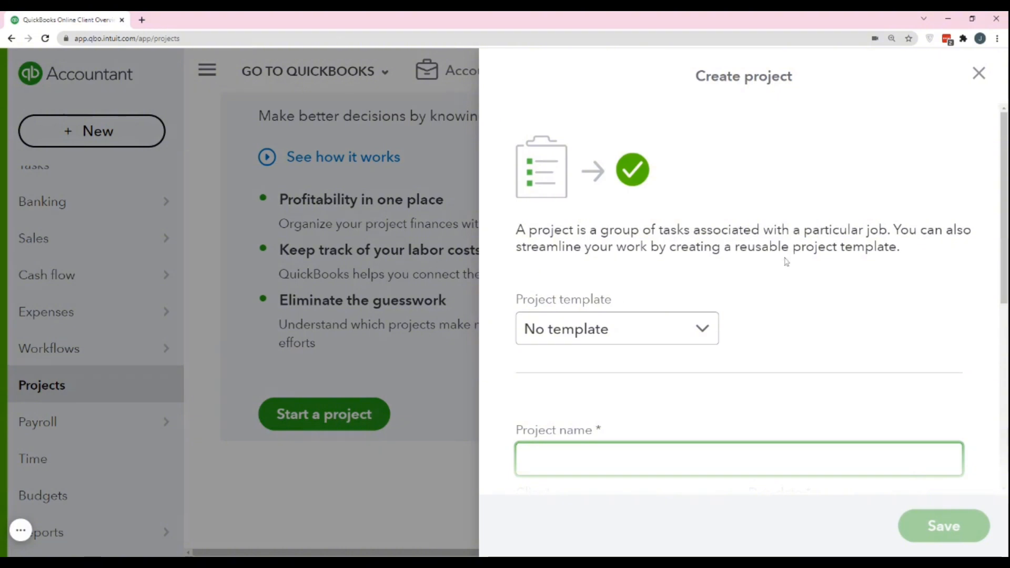
pyautogui.click(703, 339)
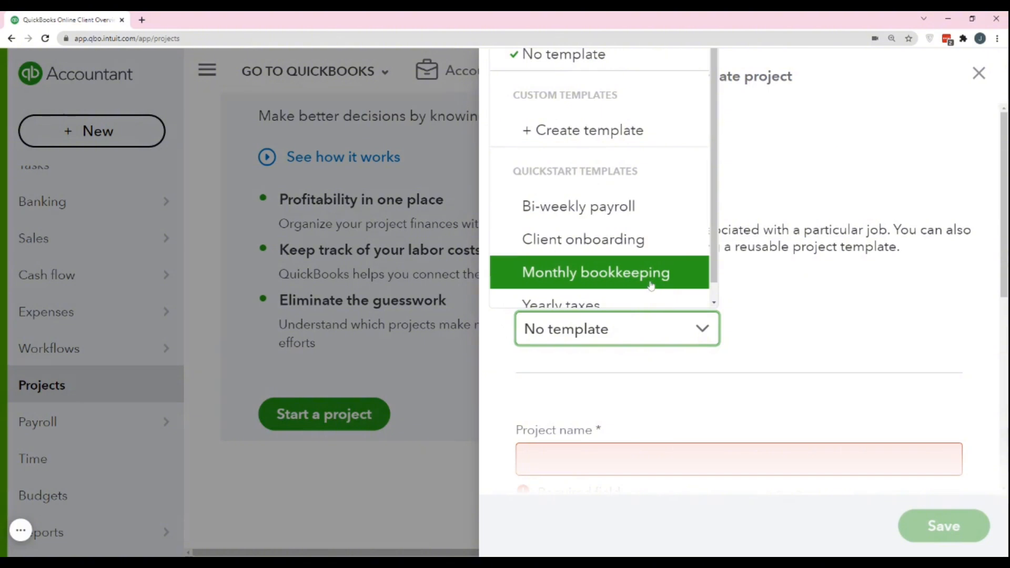
pyautogui.click(574, 135)
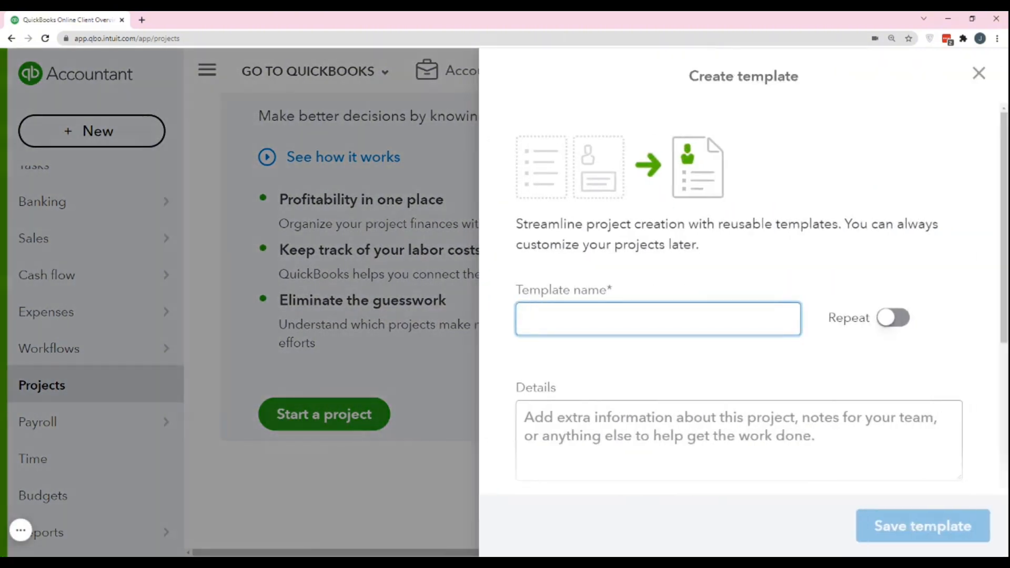
# Name the new project template Bookkeeping, leaving its details blank
pyautogui.scroll(-2, 676, 284)
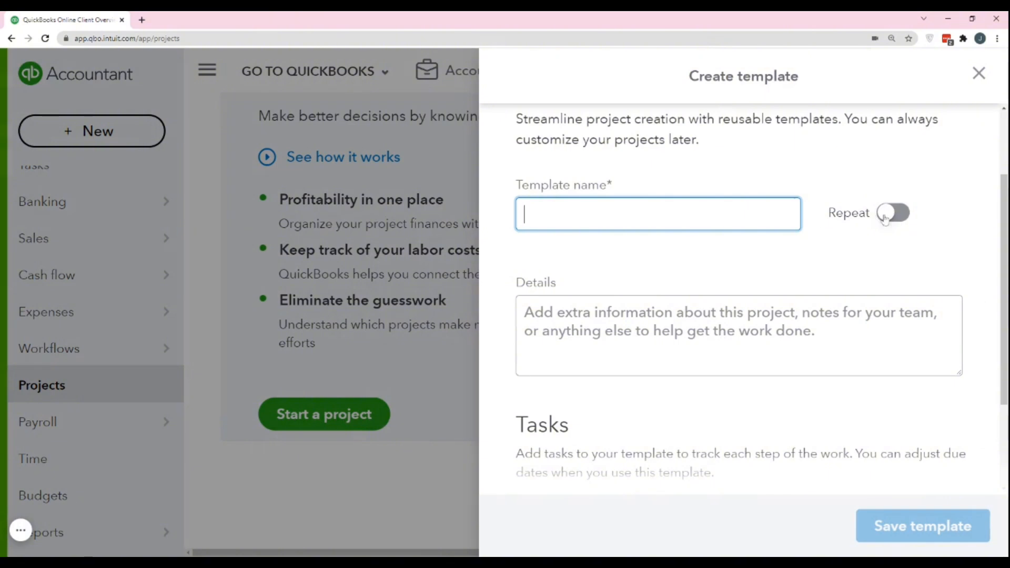
pyautogui.scroll(-2, 885, 219)
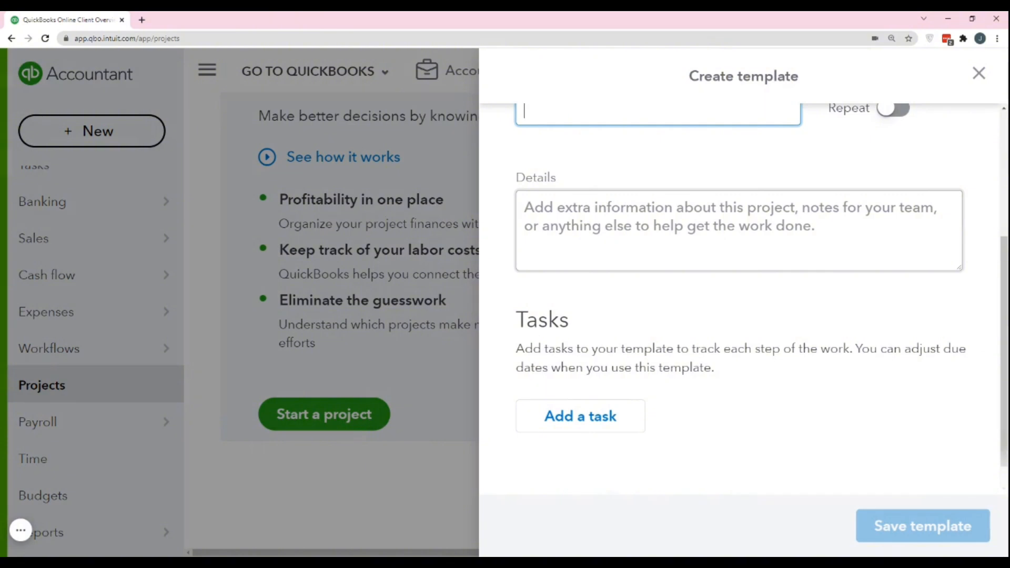
pyautogui.click(739, 230)
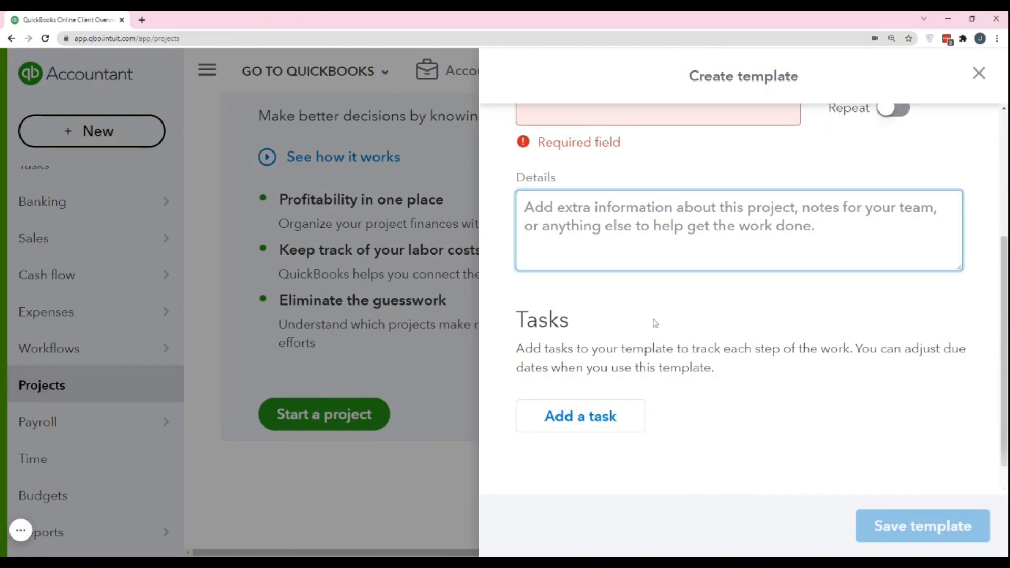
pyautogui.click(599, 415)
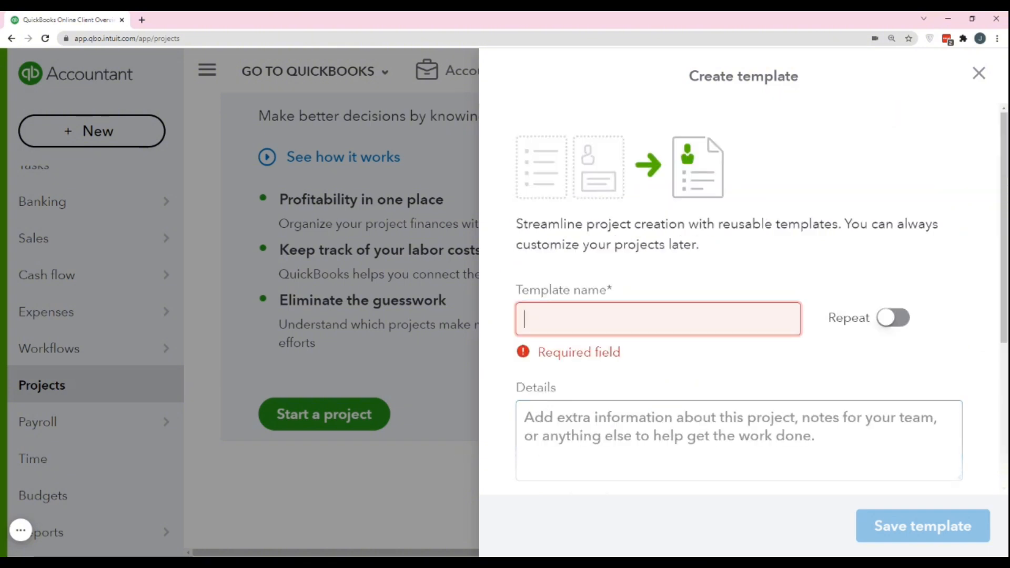
pyautogui.write('Bookkeeping')
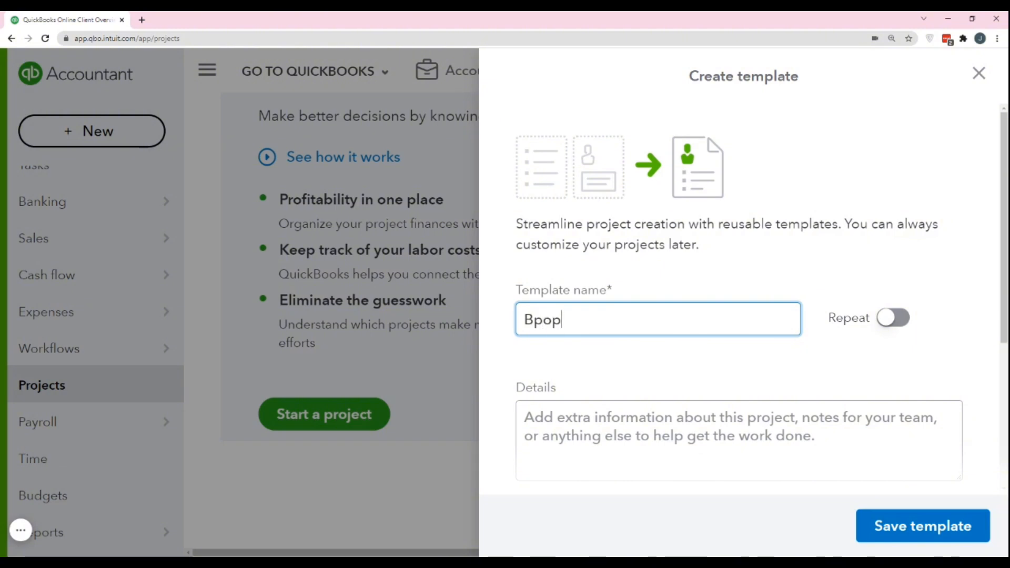
pyautogui.scroll(-2, 696, 385)
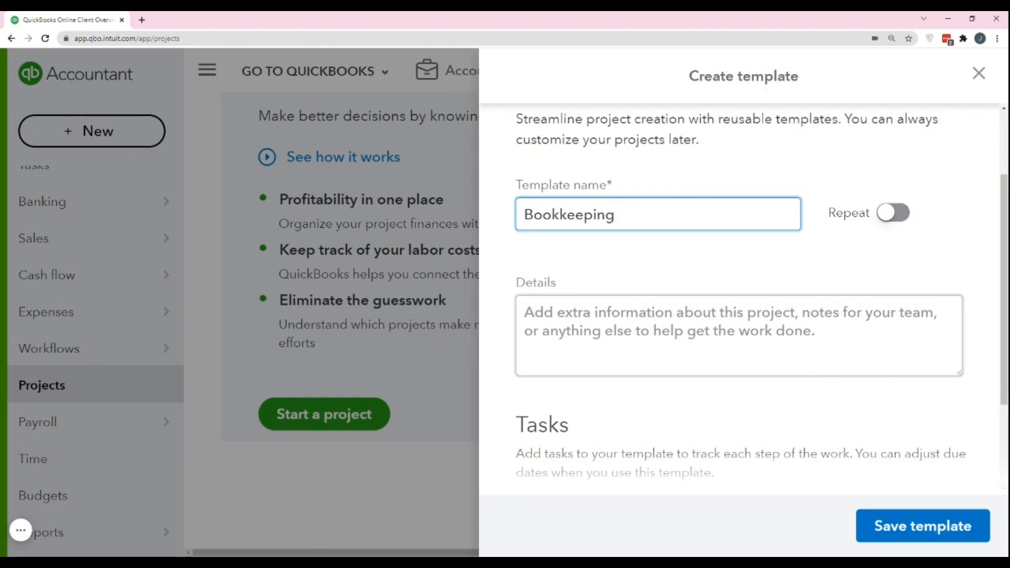
pyautogui.click(684, 333)
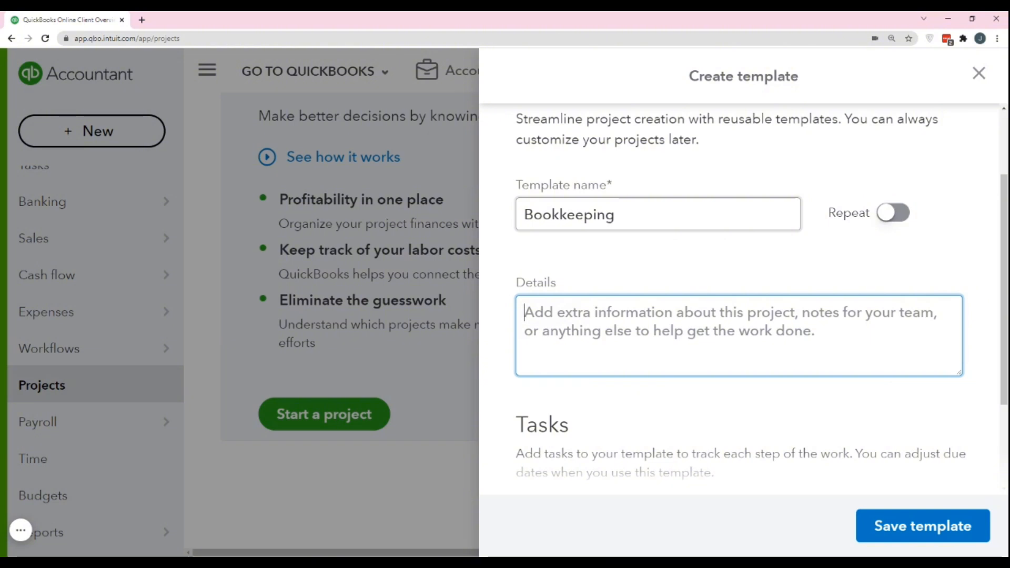
pyautogui.hotkey('shift', 'Tab')
pyautogui.press('Tab')
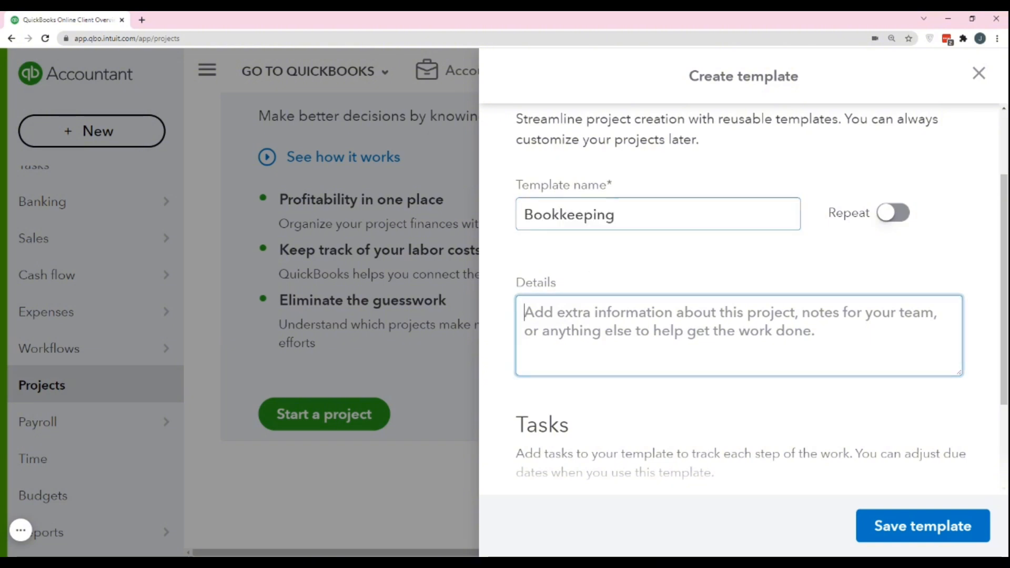
# Add a task named Ongoing Bookkeeping with the due date option Set later, and save the template
pyautogui.scroll(-3, 737, 315)
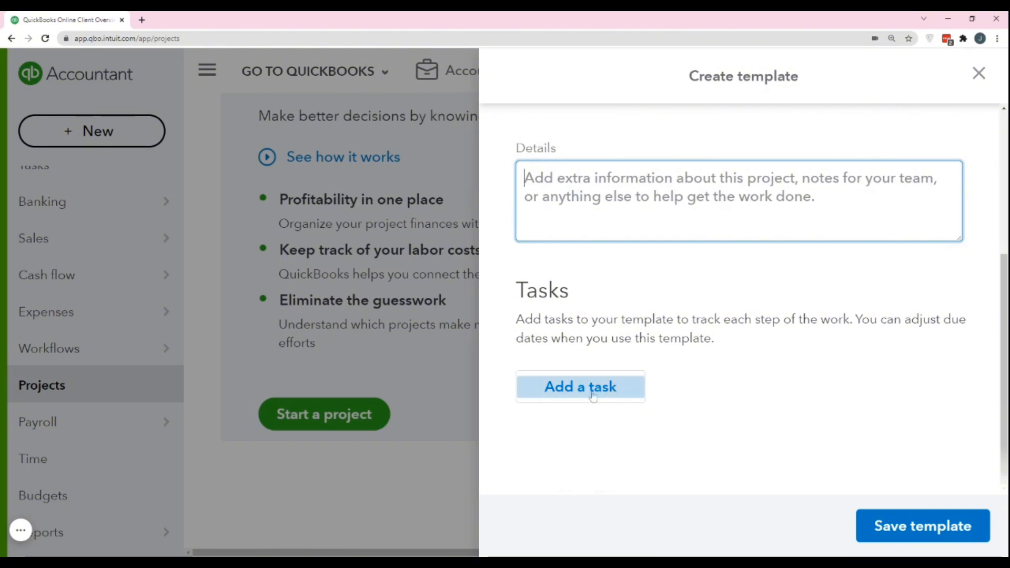
pyautogui.click(610, 391)
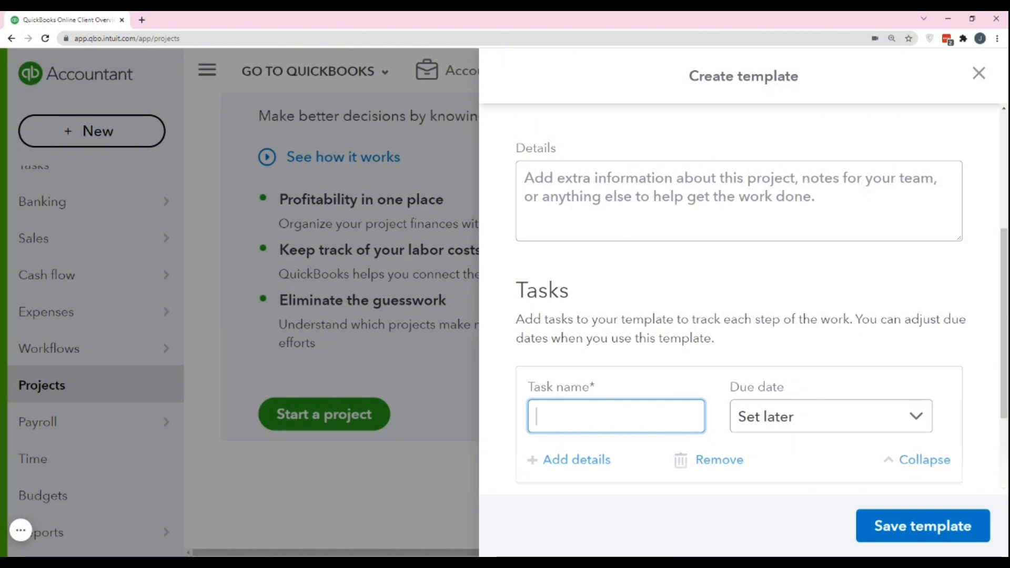
pyautogui.write('Ongoing Bookkeeping')
pyautogui.click(795, 428)
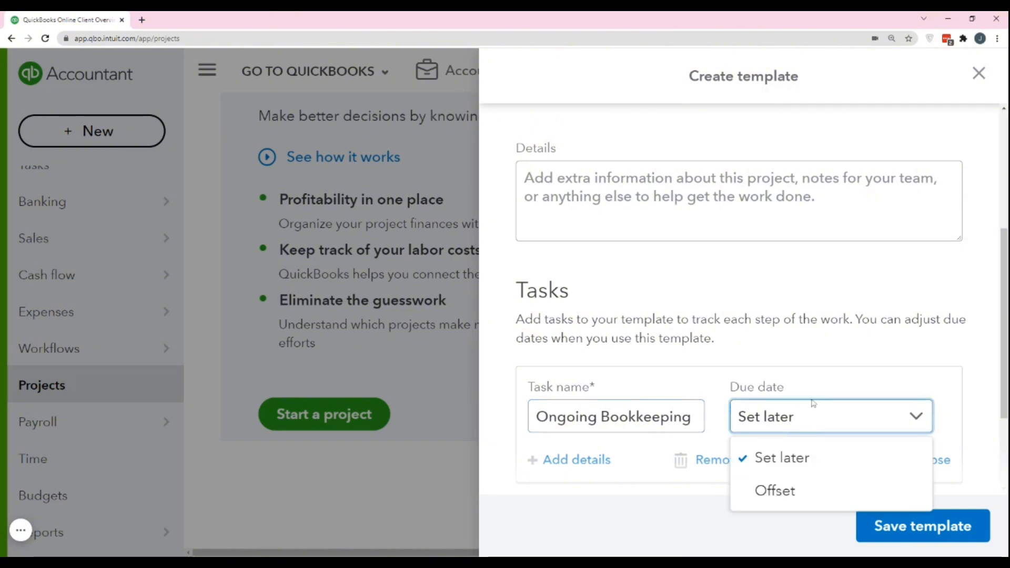
pyautogui.click(806, 456)
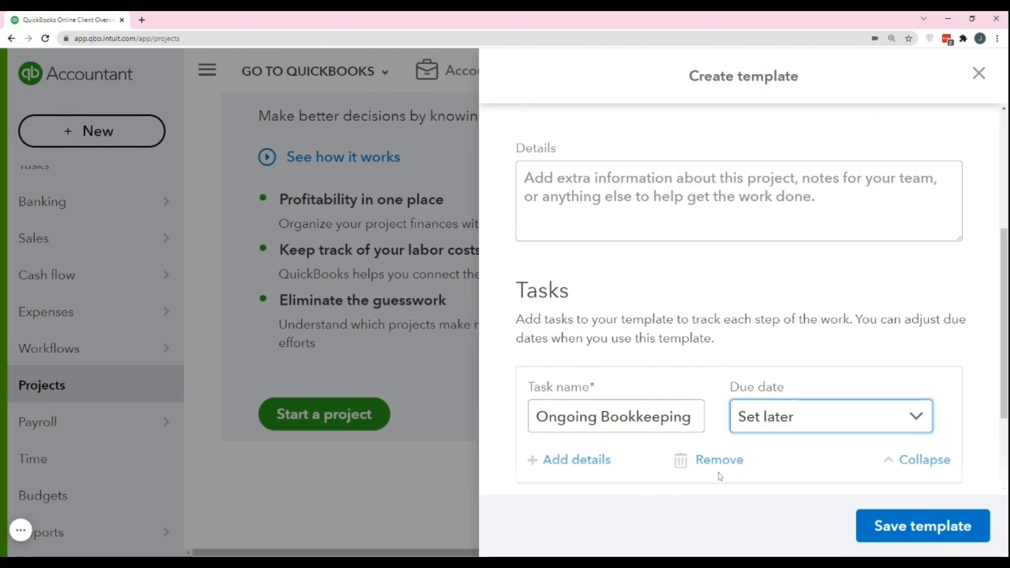
pyautogui.scroll(-3, 831, 347)
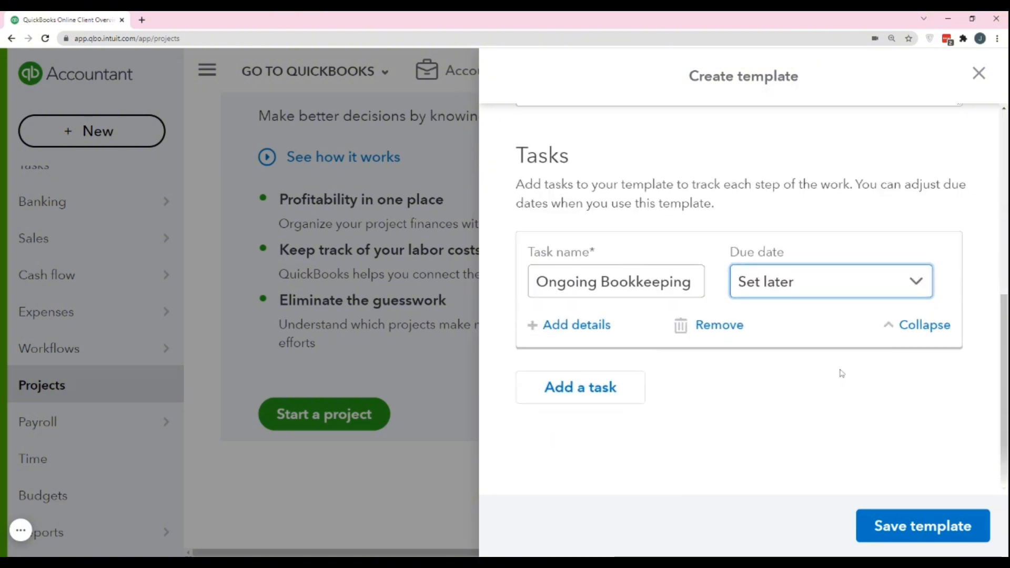
pyautogui.click(918, 527)
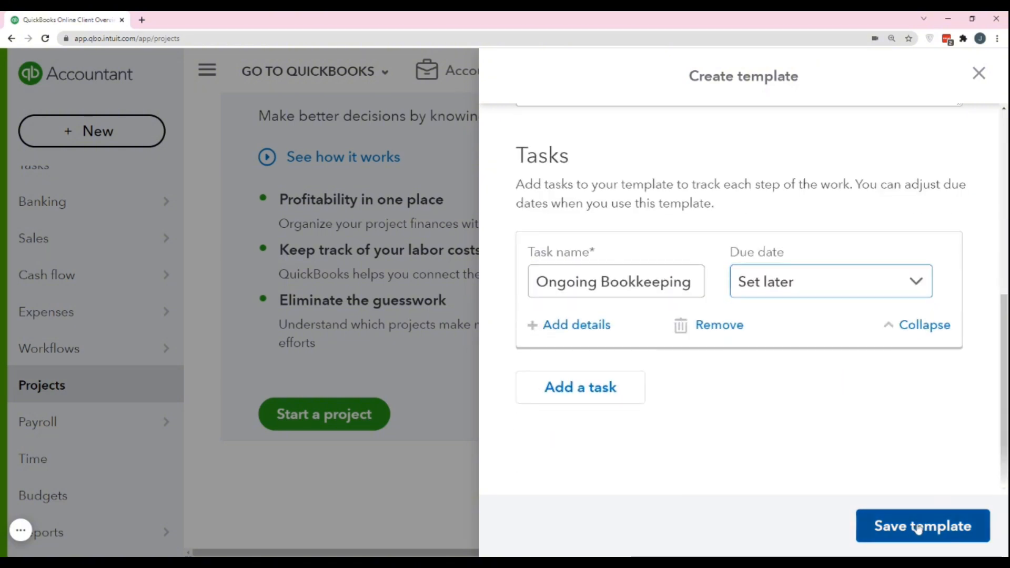
# Start a new project based on the custom Bookkeeping template
pyautogui.scroll(3, 727, 396)
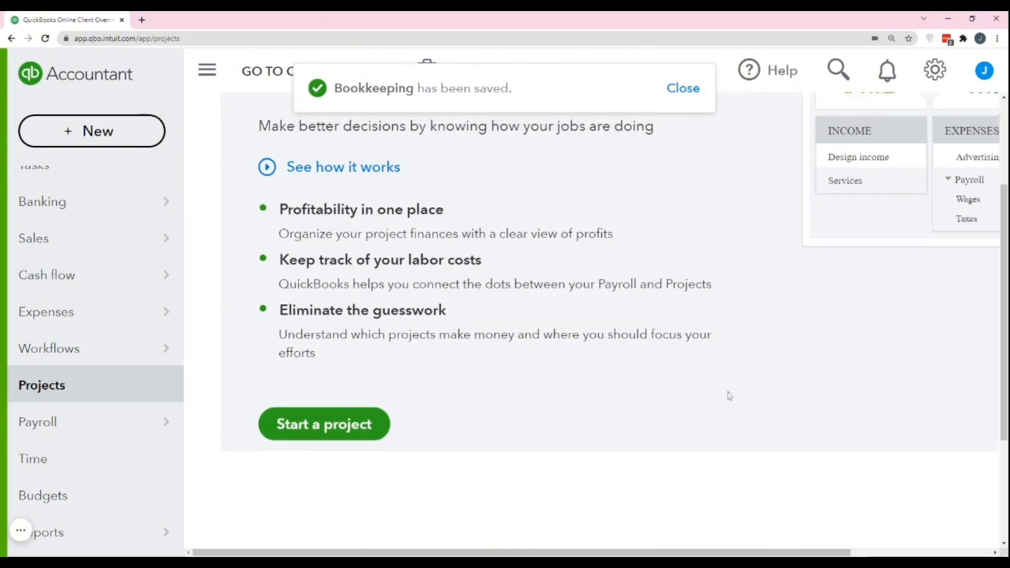
pyautogui.scroll(-5, 726, 398)
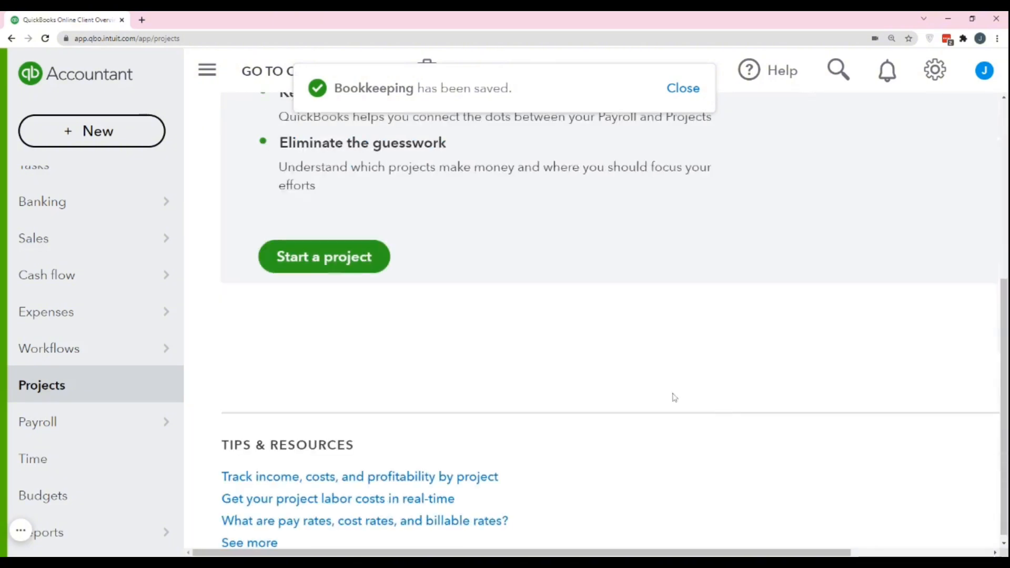
pyautogui.scroll(5, 579, 431)
pyautogui.scroll(-6, 474, 415)
pyautogui.click(348, 316)
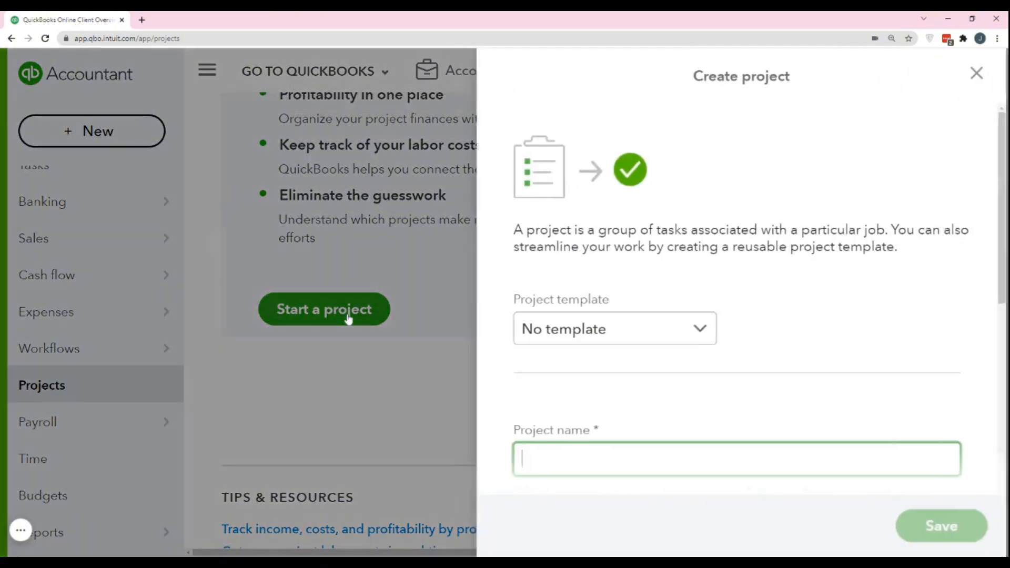
pyautogui.click(682, 333)
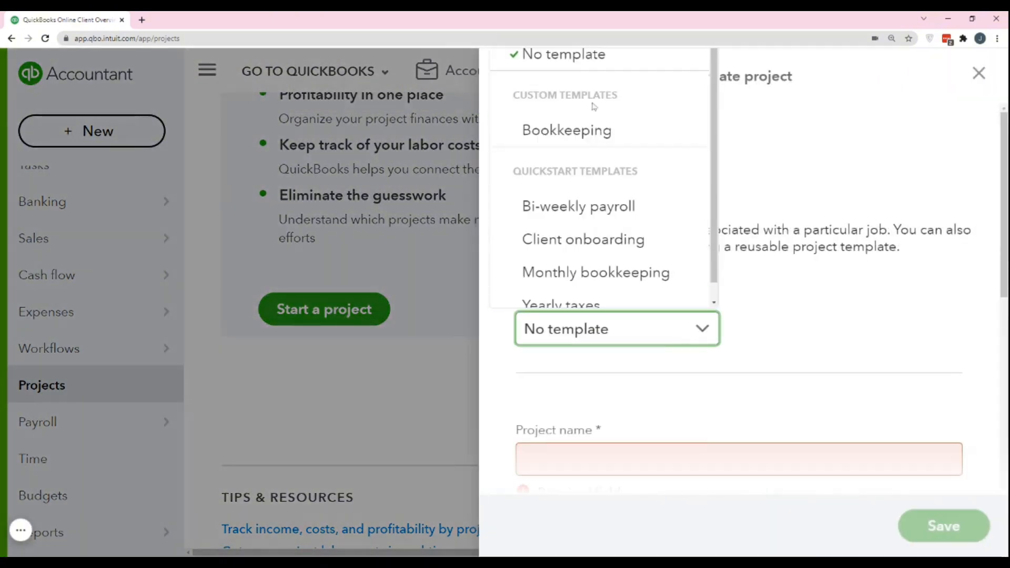
pyautogui.click(589, 133)
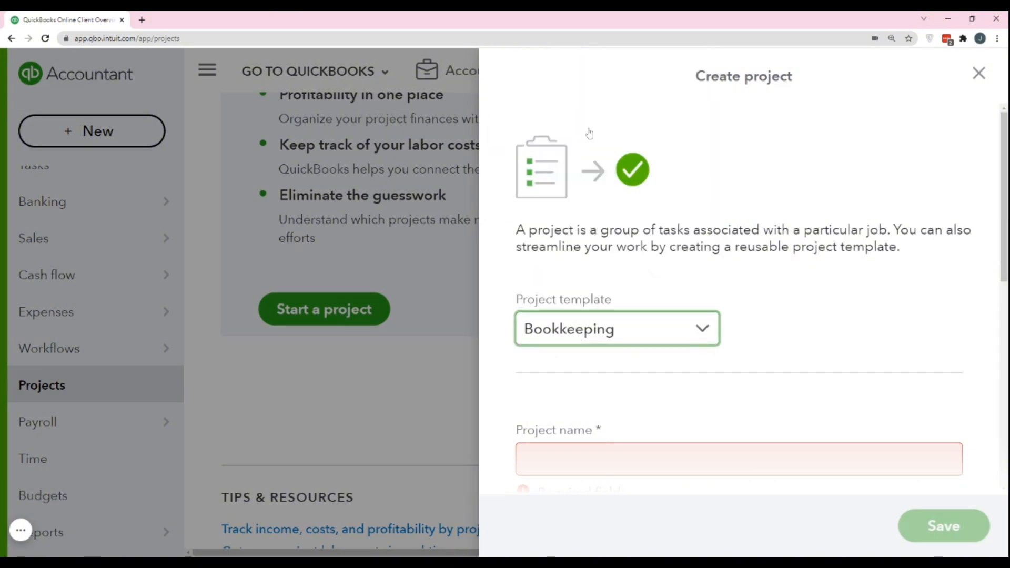
# Name the project Bookkeeping Income
pyautogui.scroll(-3, 712, 381)
pyautogui.click(704, 302)
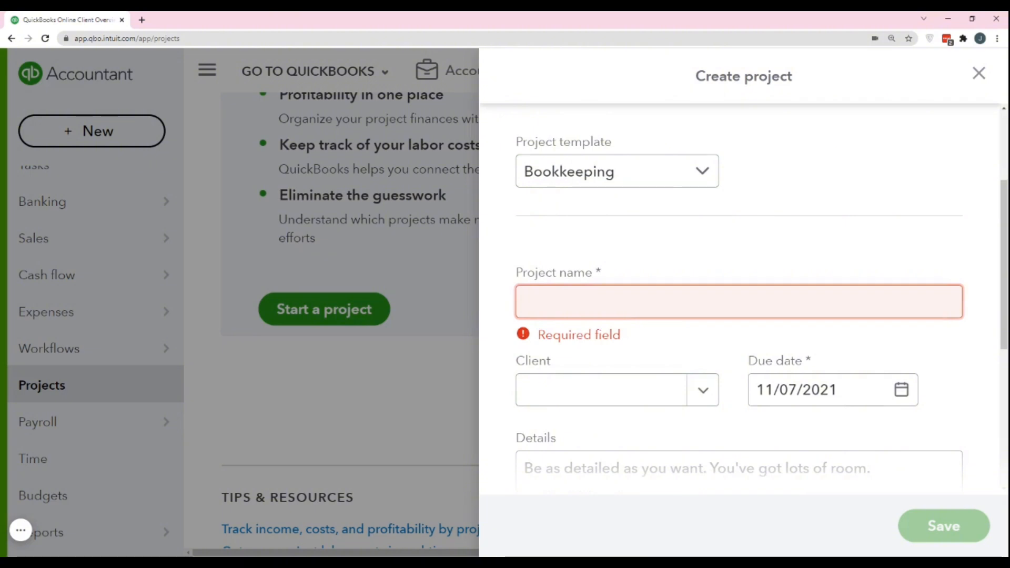
pyautogui.write('Bookkeeping Income')
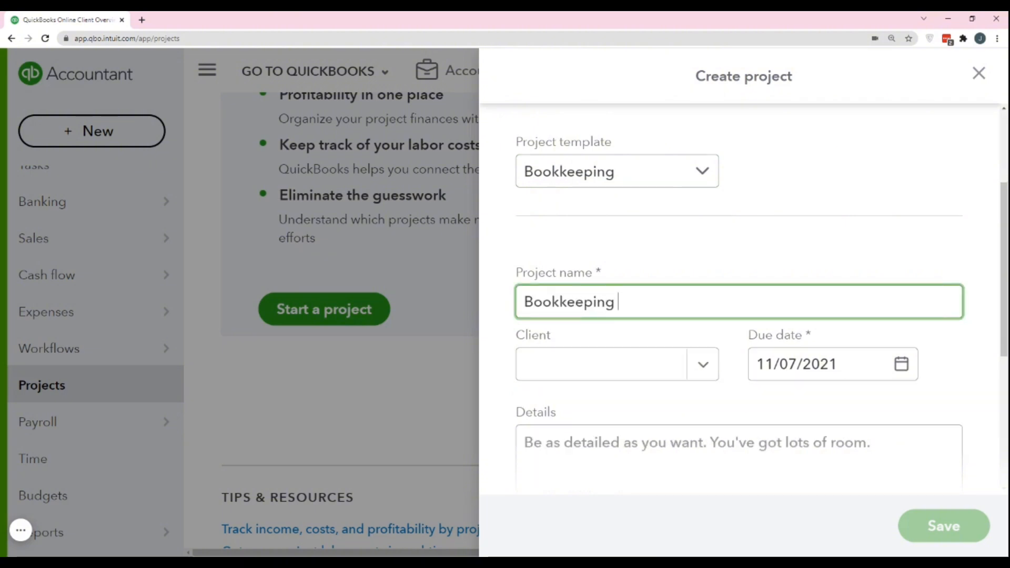
pyautogui.scroll(-1, 700, 341)
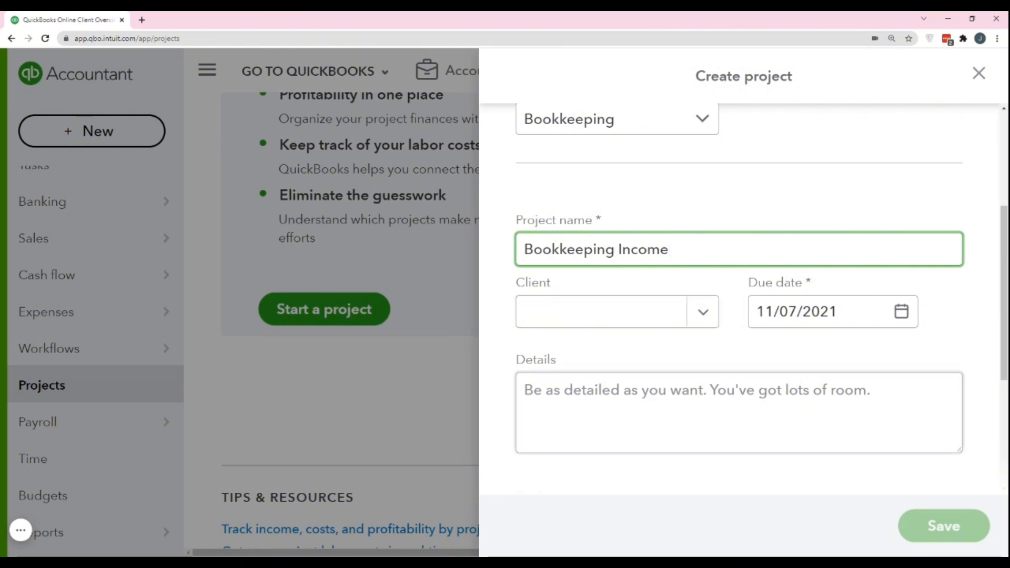
pyautogui.click(700, 315)
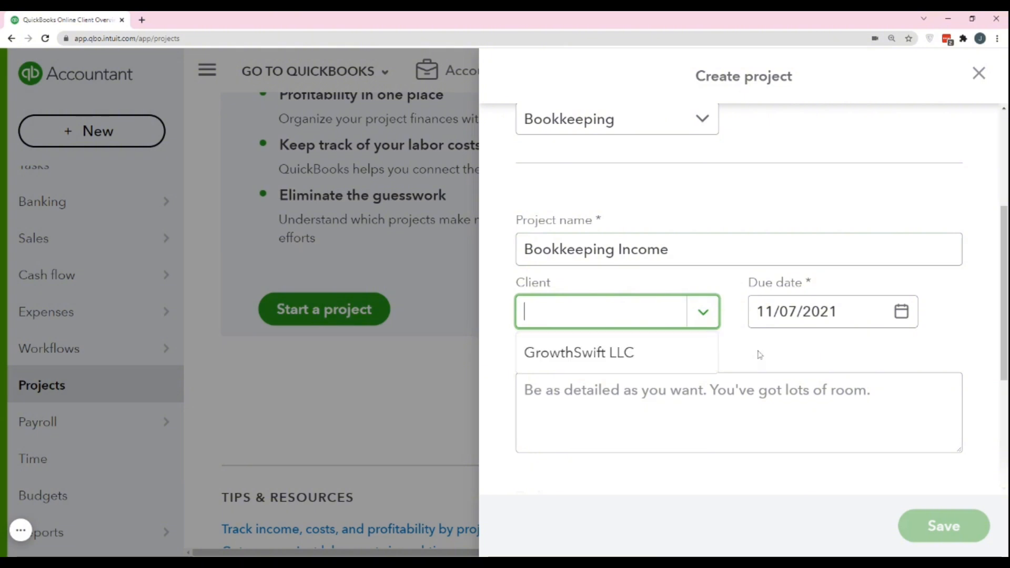
pyautogui.click(737, 352)
pyautogui.click(701, 313)
pyautogui.click(605, 318)
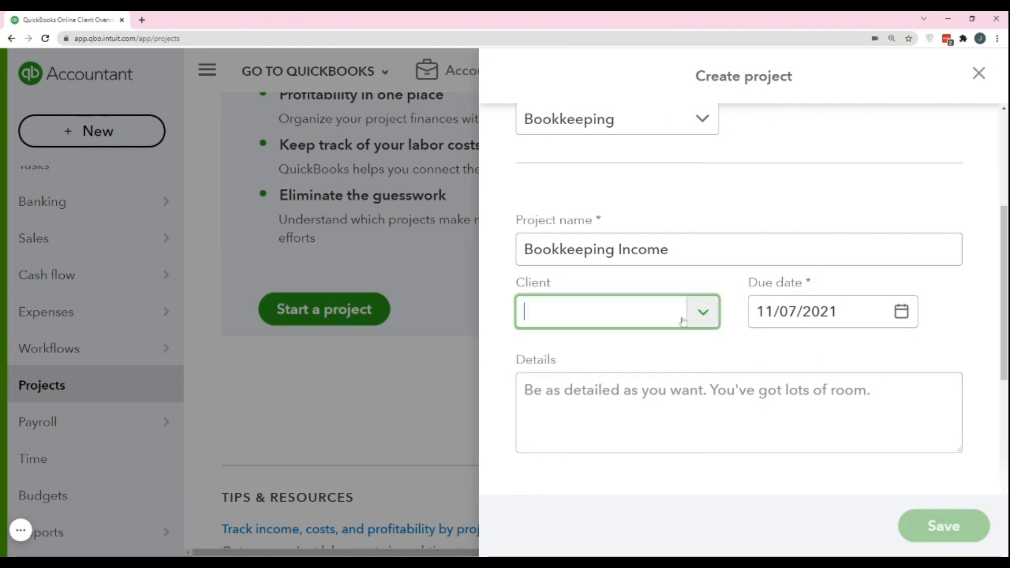
pyautogui.click(726, 347)
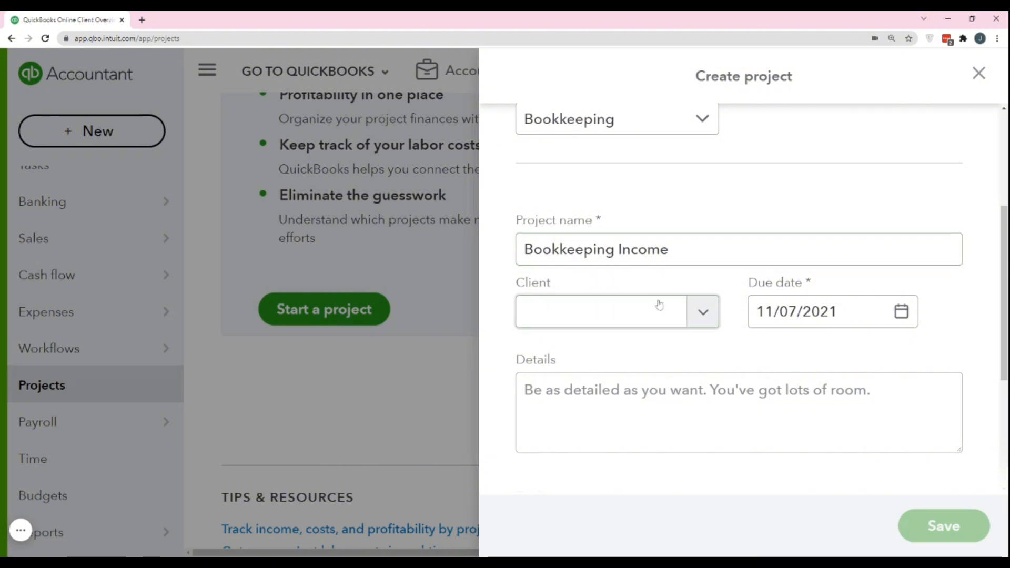
# Set the project's due date to 11/14/2021
pyautogui.click(902, 313)
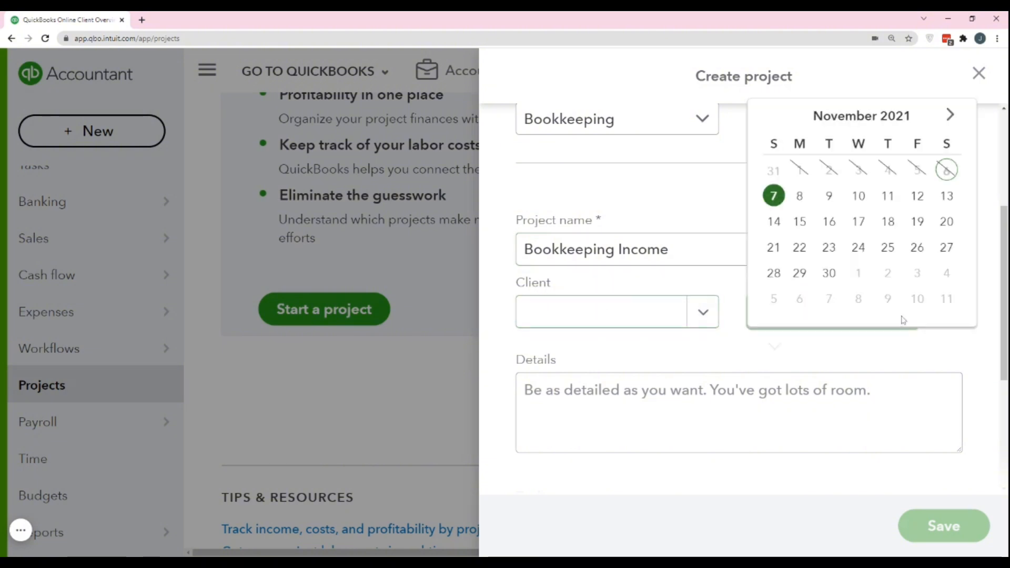
pyautogui.click(773, 221)
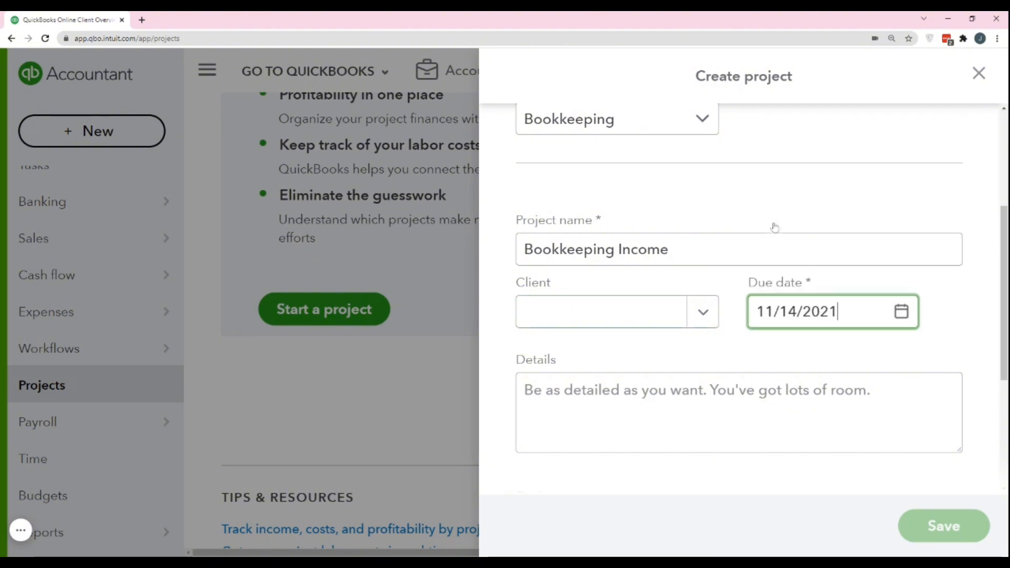
pyautogui.scroll(-2, 701, 356)
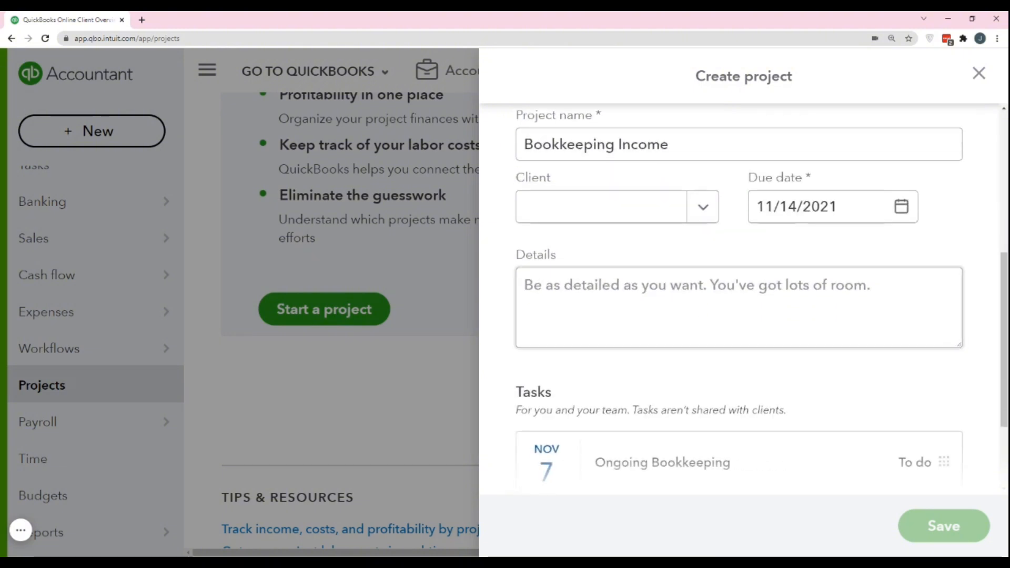
# Add a second task named Yearly Bookkeeping to the project with the due date 11/14/2021
pyautogui.scroll(-2, 739, 295)
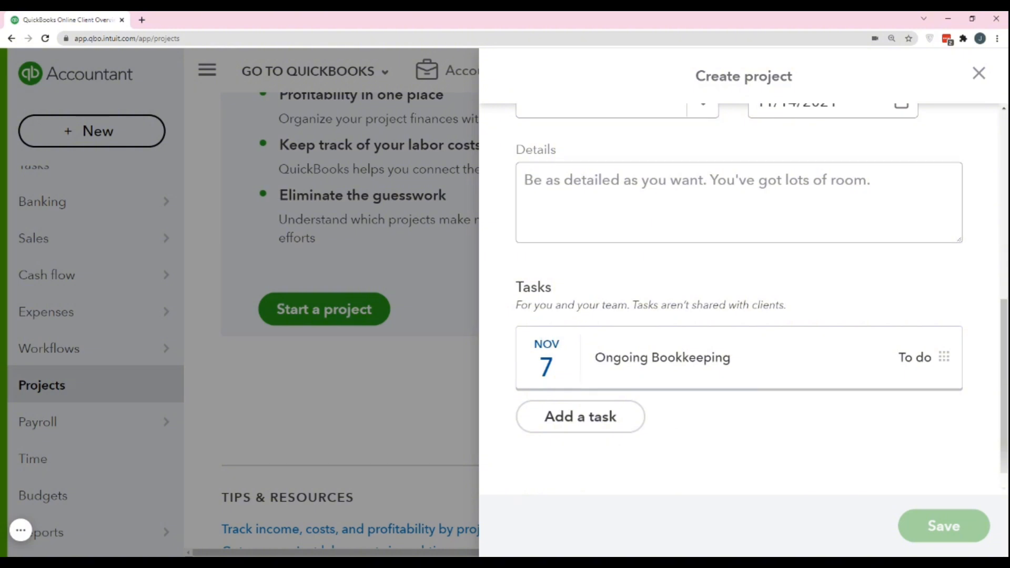
pyautogui.scroll(4, 736, 342)
pyautogui.scroll(-3, 631, 421)
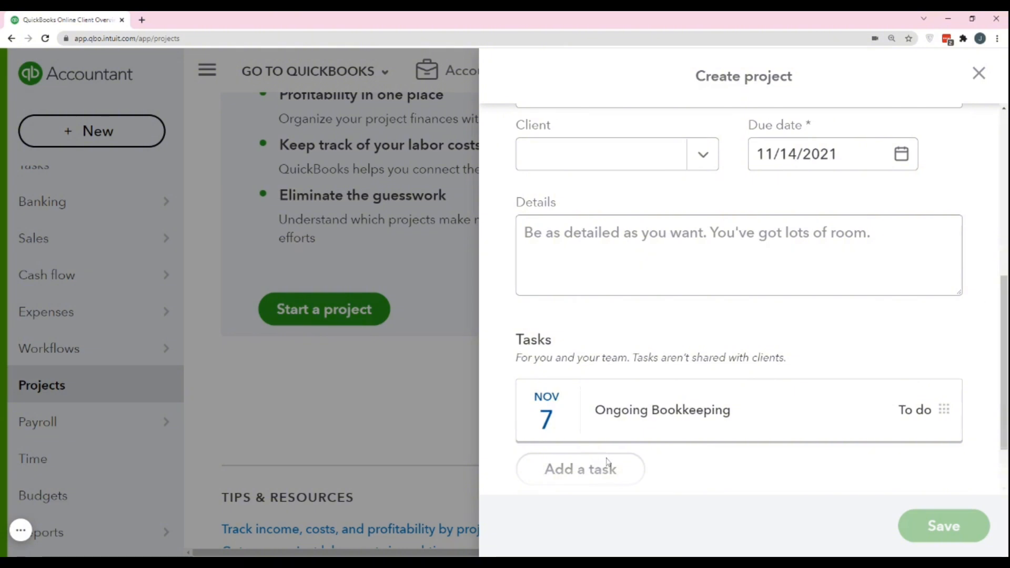
pyautogui.scroll(2, 816, 419)
pyautogui.scroll(-3, 794, 415)
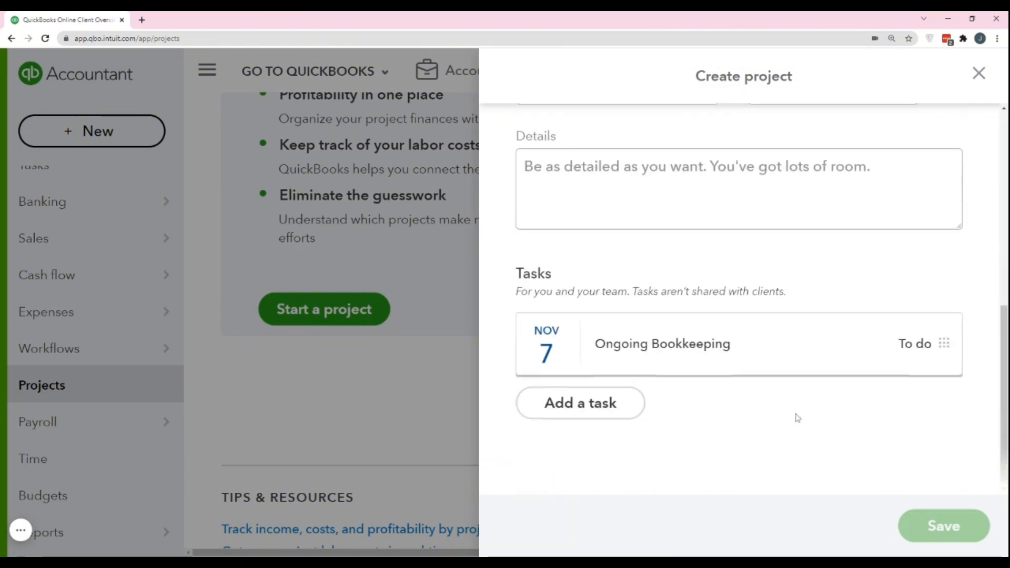
pyautogui.click(604, 403)
pyautogui.scroll(-3, 752, 417)
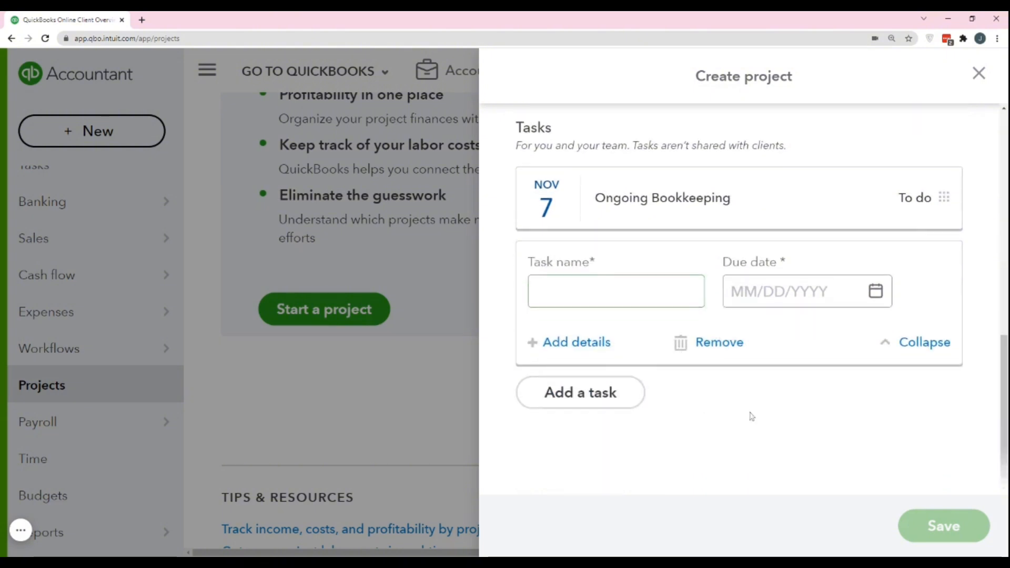
pyautogui.click(650, 295)
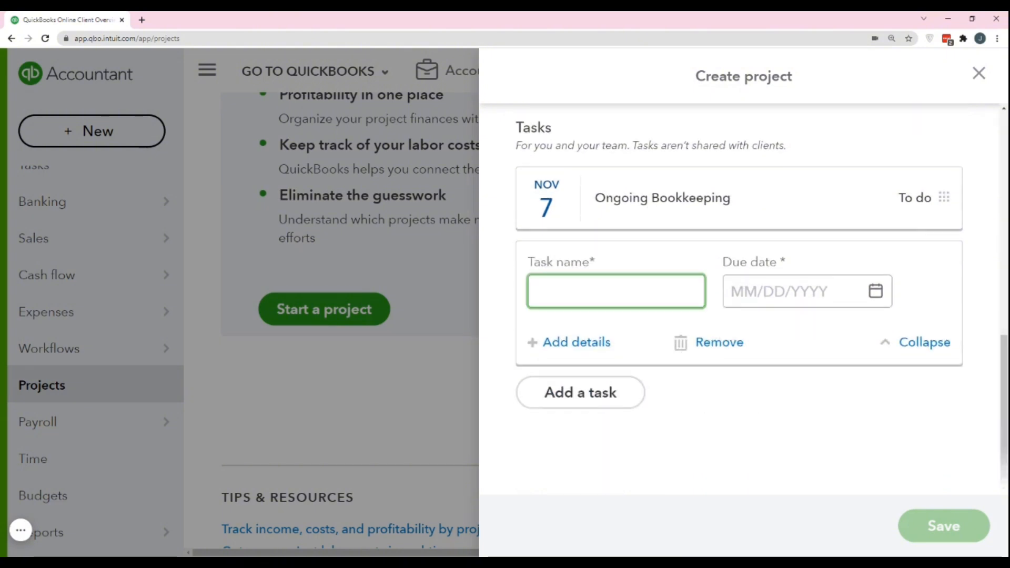
pyautogui.write('Yea')
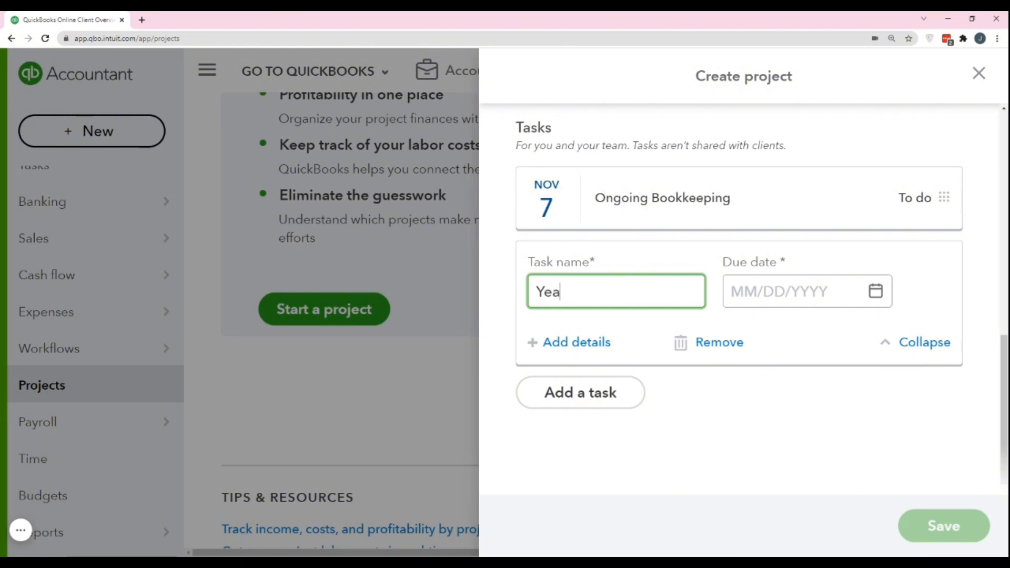
pyautogui.write('rly Bookkee')
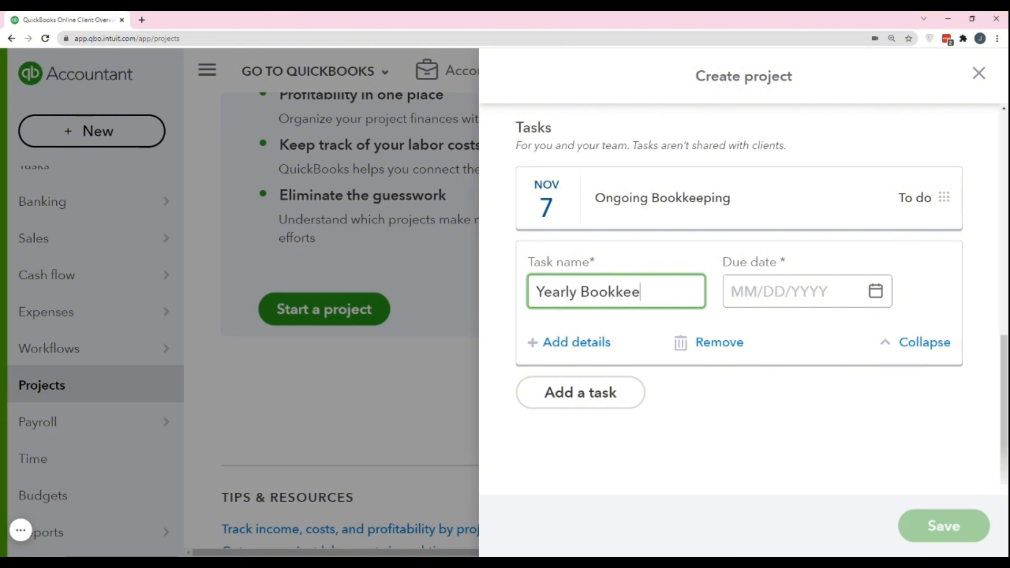
pyautogui.write('ping')
pyautogui.click(875, 292)
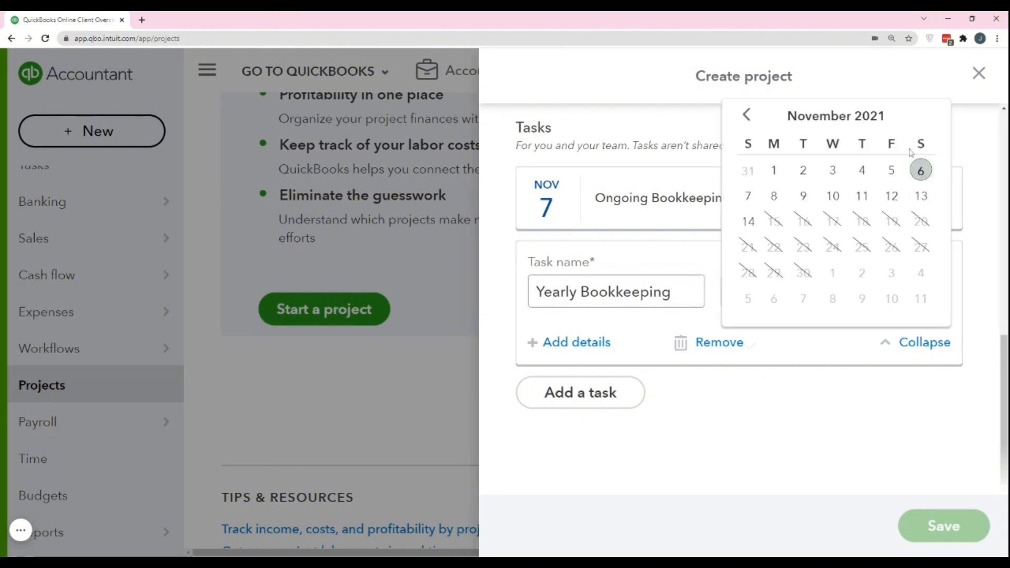
pyautogui.click(747, 221)
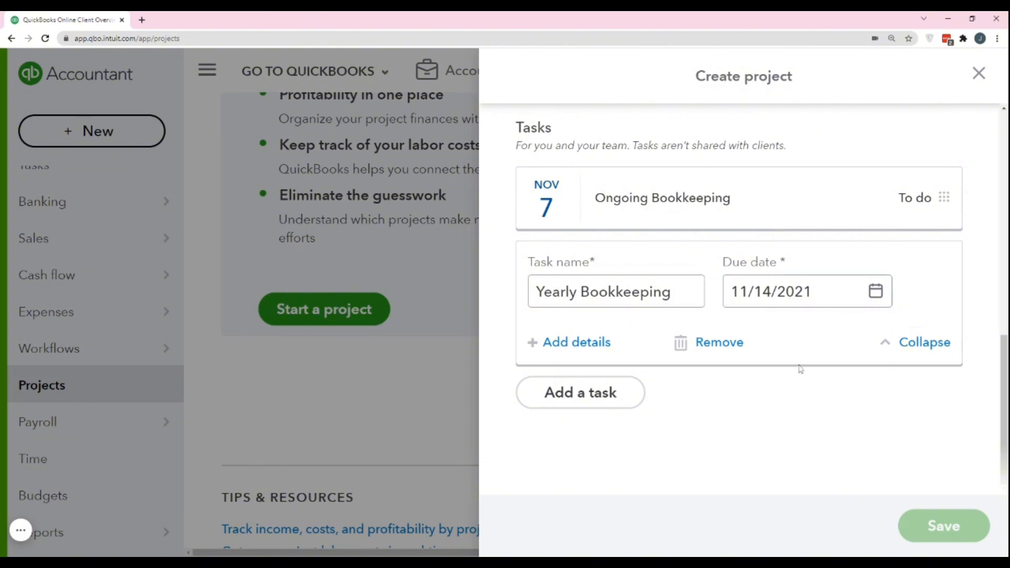
# Assign the client GrowthSwift LLC to the Bookkeeping Income project and save the project
pyautogui.scroll(6, 841, 368)
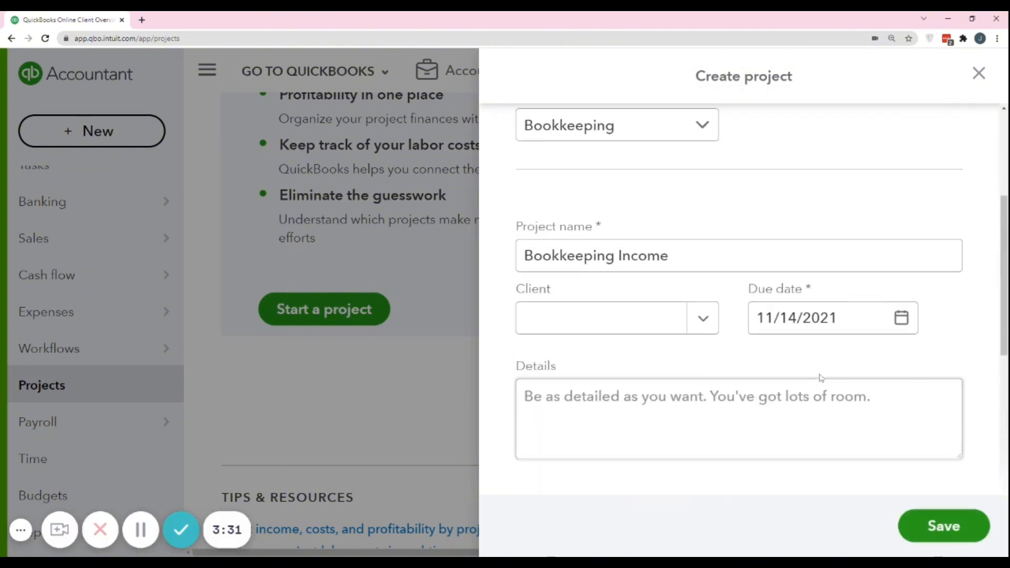
pyautogui.click(564, 319)
pyautogui.click(578, 358)
pyautogui.scroll(-5, 841, 420)
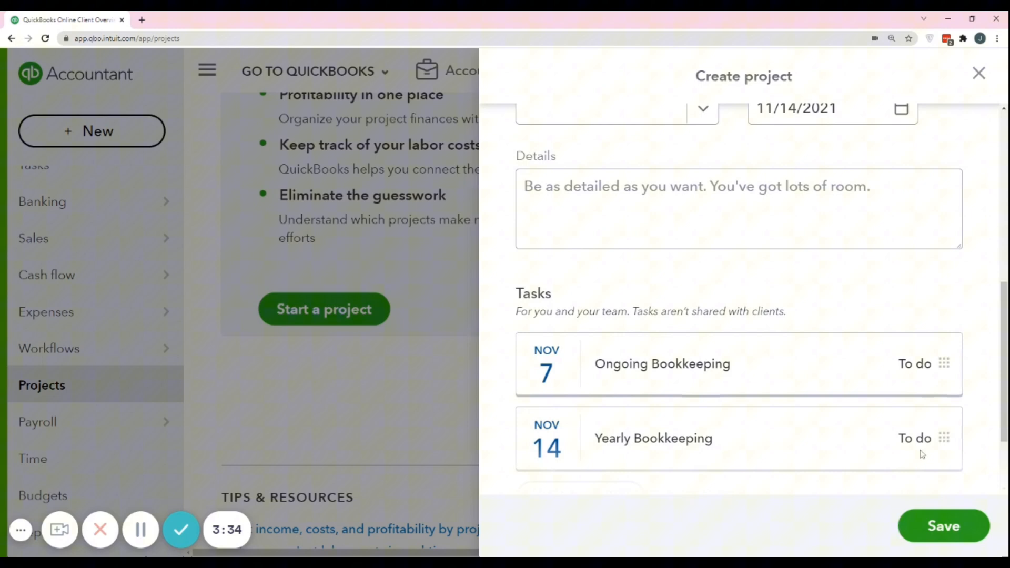
pyautogui.click(941, 526)
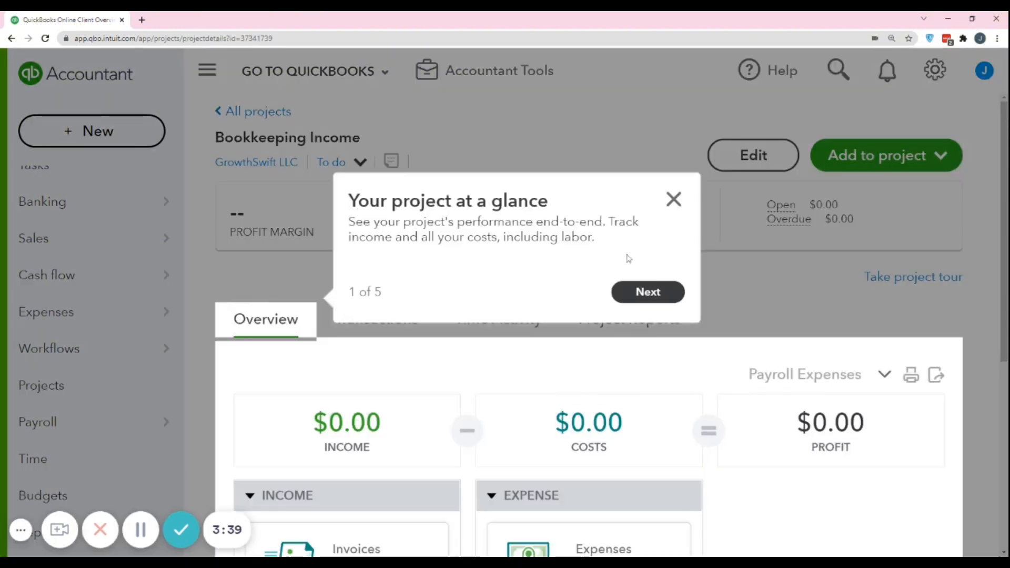
# Dismiss the project tour and examine the income, costs and profit overview of the Bookkeeping Income project
pyautogui.click(673, 199)
pyautogui.scroll(-3, 657, 292)
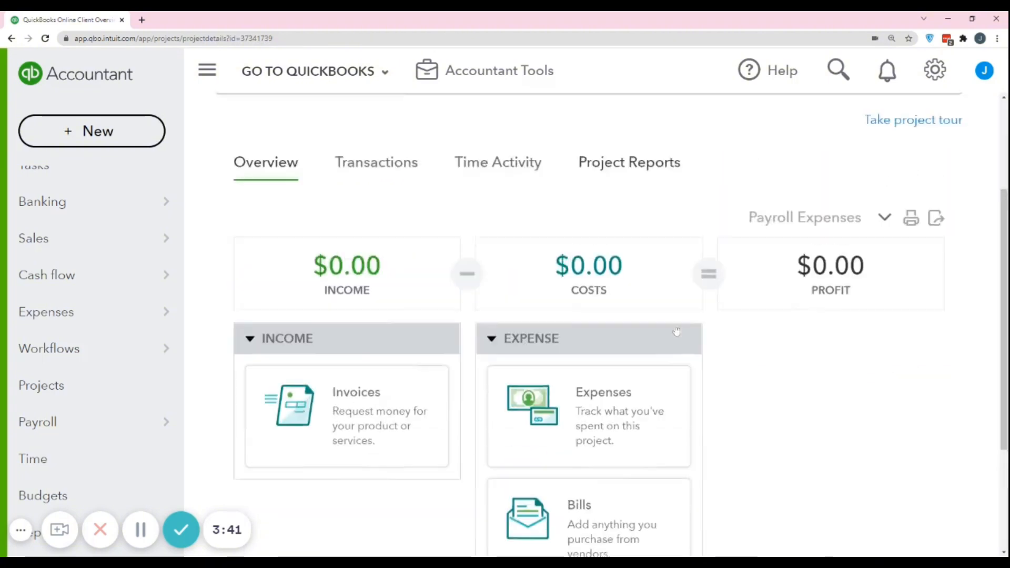
pyautogui.scroll(3, 547, 289)
pyautogui.scroll(-3, 563, 286)
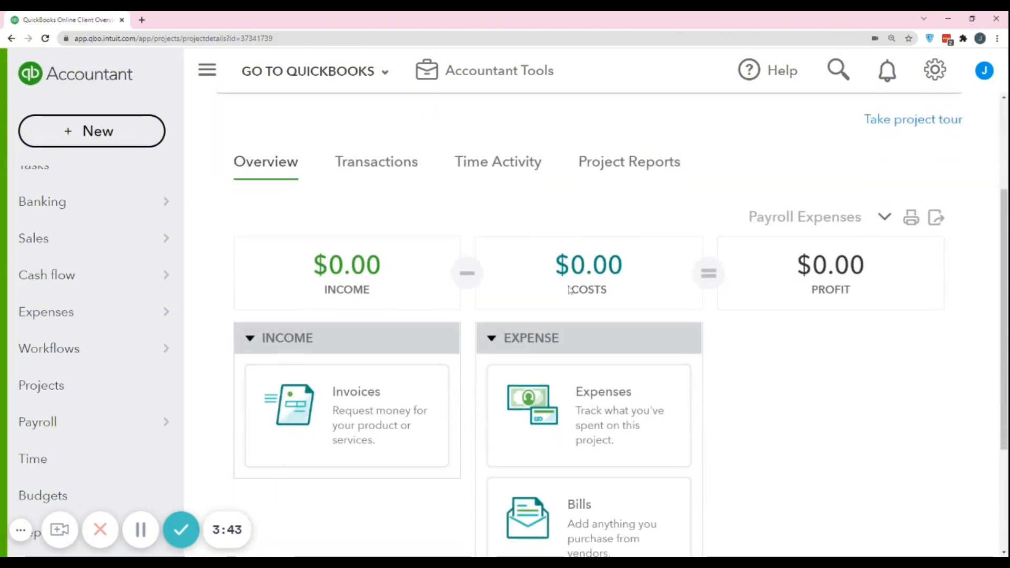
pyautogui.scroll(3, 568, 297)
pyautogui.scroll(-3, 645, 298)
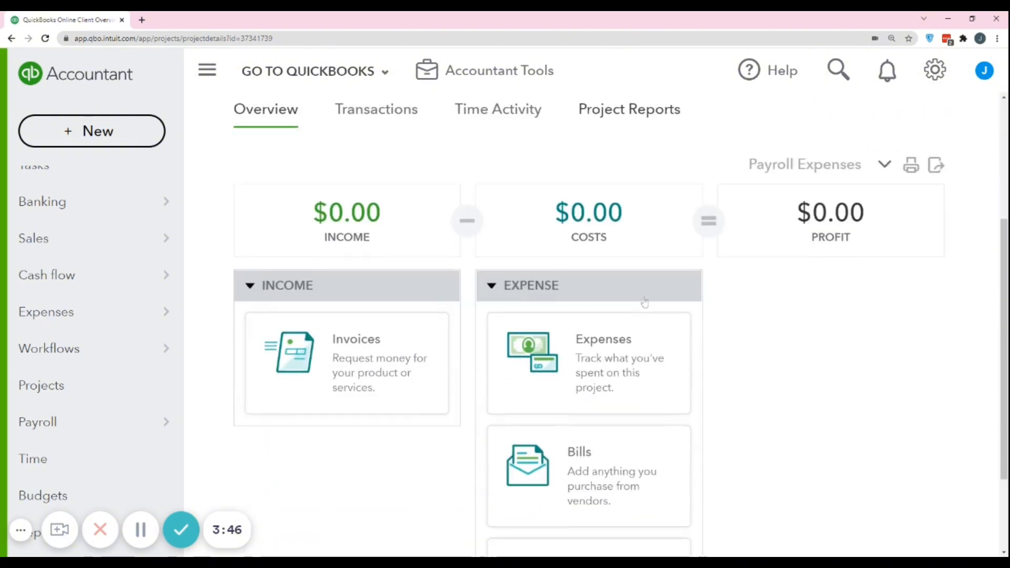
pyautogui.scroll(3, 646, 301)
pyautogui.scroll(1, 651, 305)
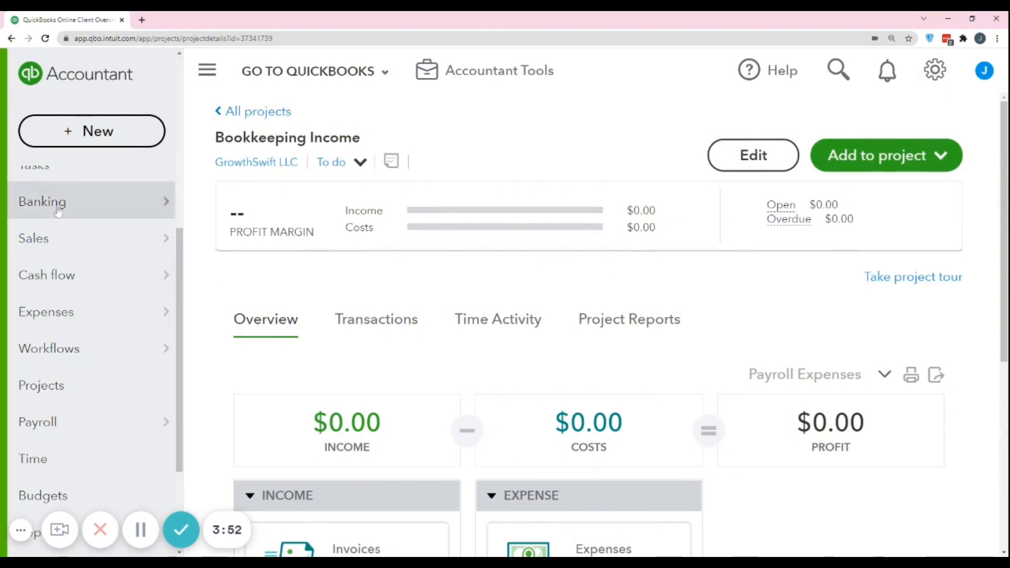
# Create a new invoice and choose GrowthSwift LLC as its customer
pyautogui.moveTo(84, 238)
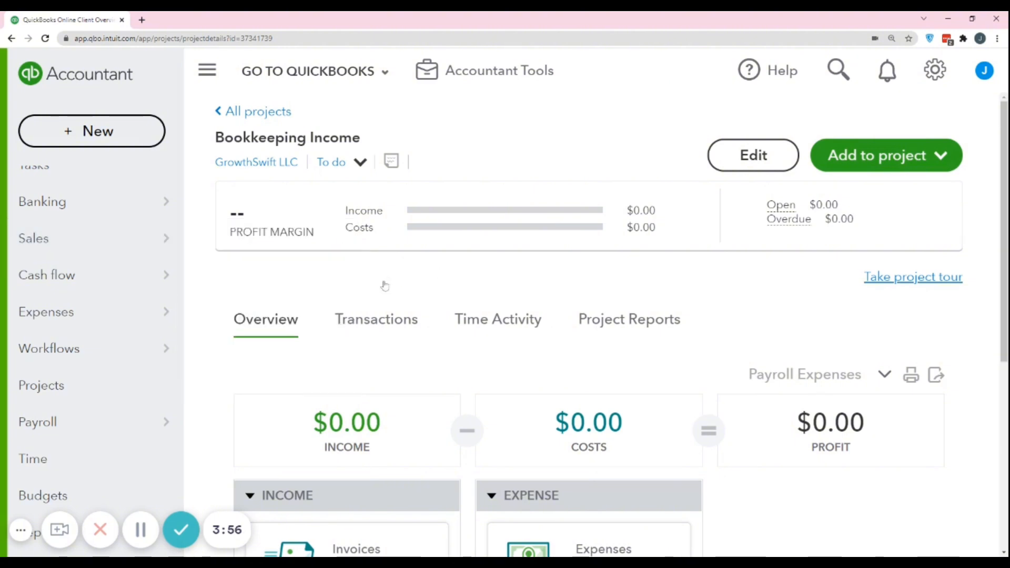
pyautogui.scroll(6, 141, 263)
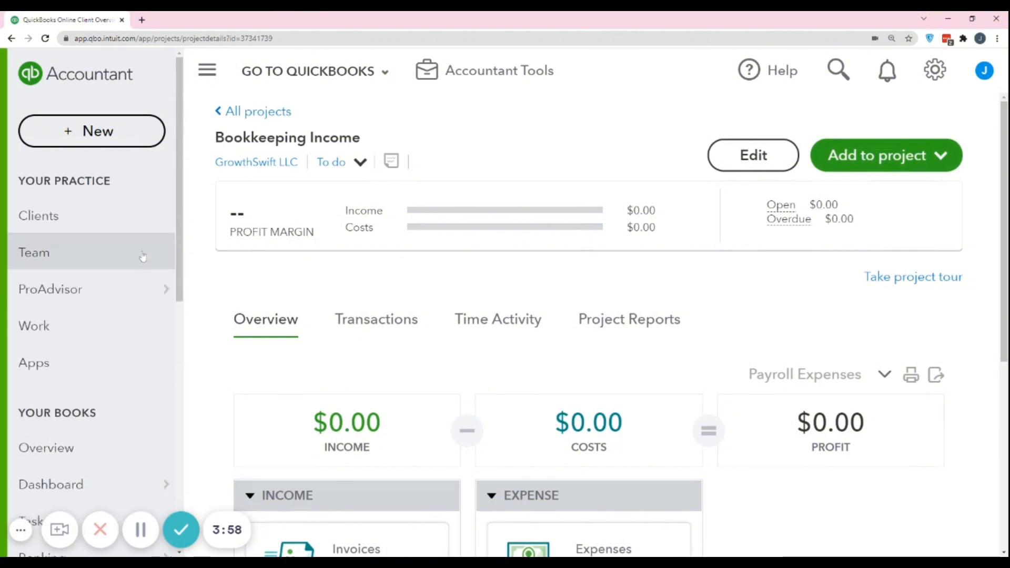
pyautogui.scroll(-5, 142, 256)
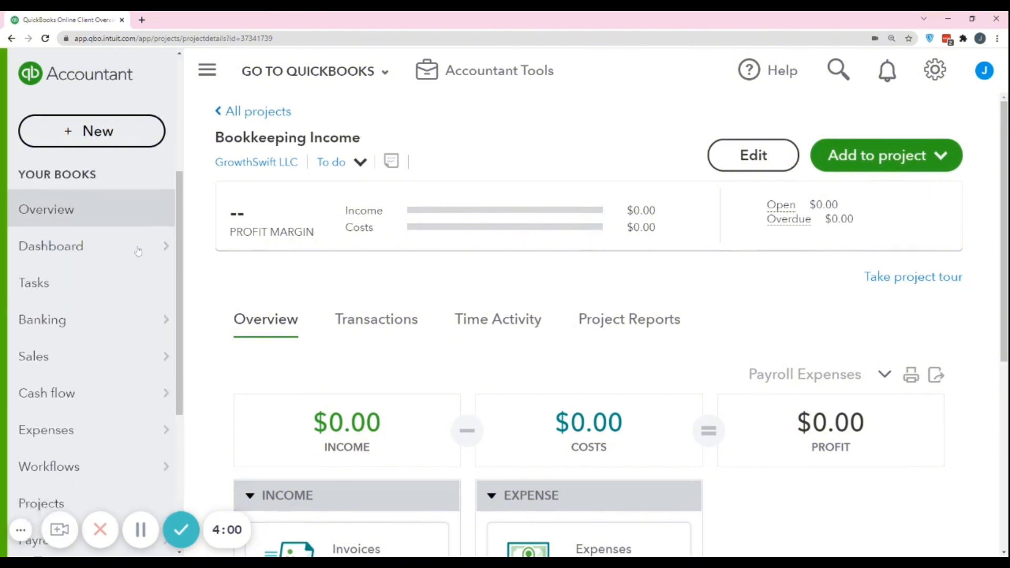
pyautogui.click(82, 133)
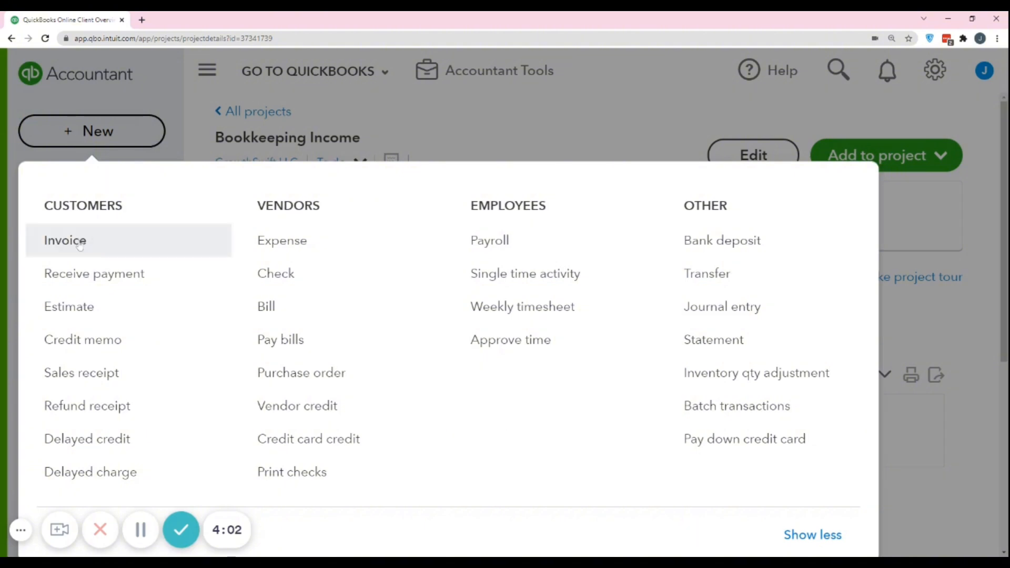
pyautogui.click(80, 245)
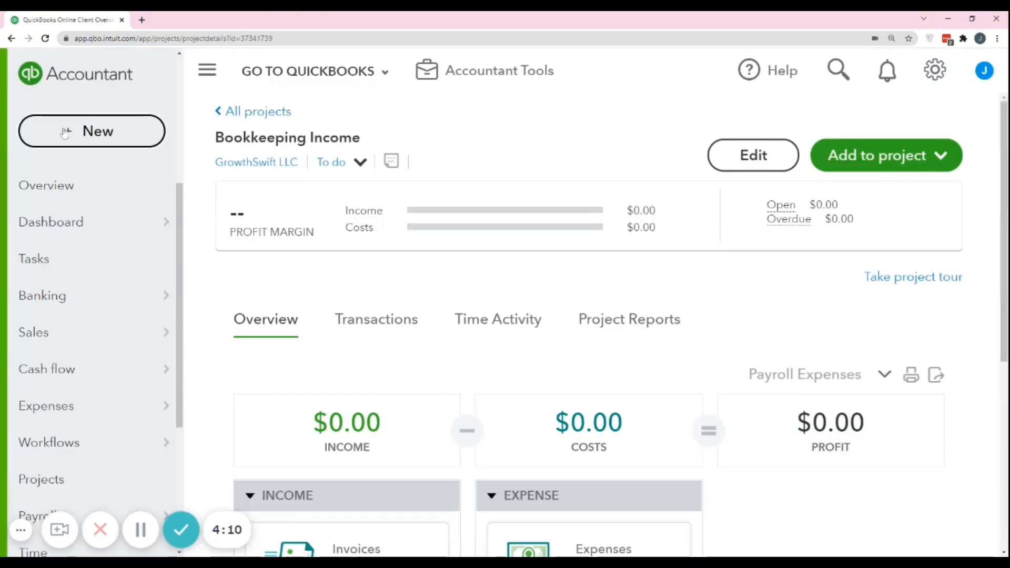
pyautogui.click(63, 132)
pyautogui.click(90, 243)
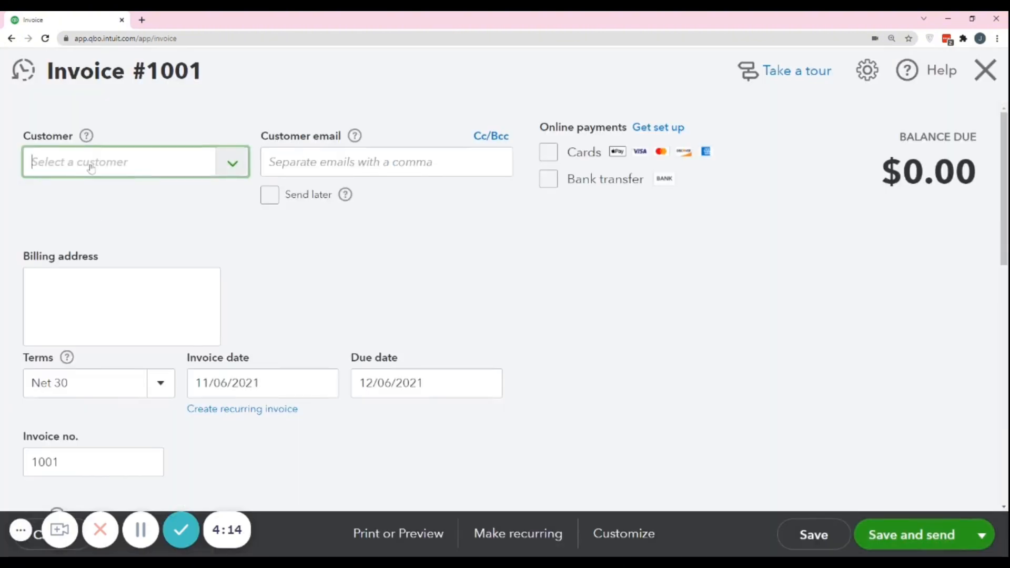
pyautogui.click(232, 164)
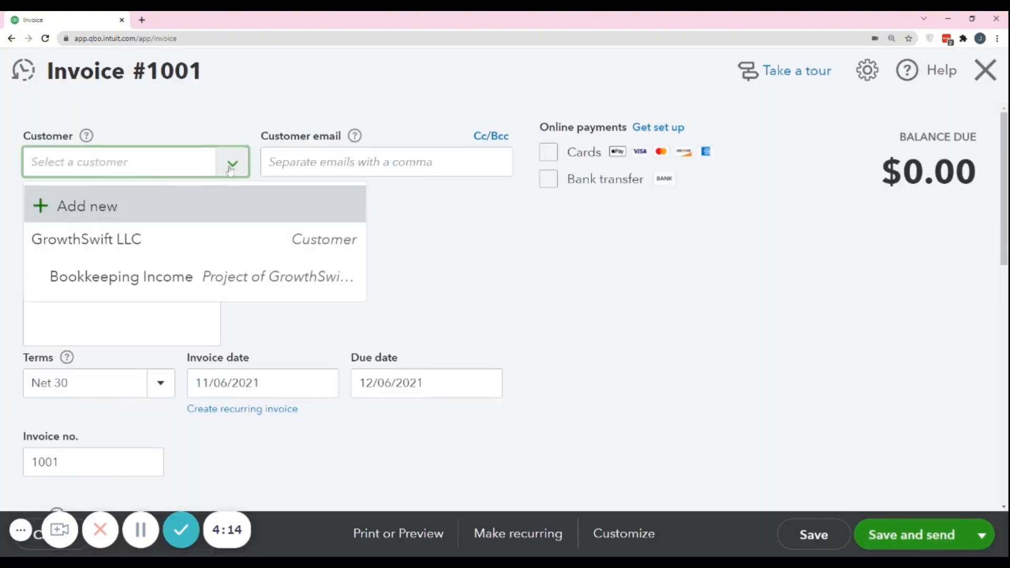
pyautogui.click(132, 253)
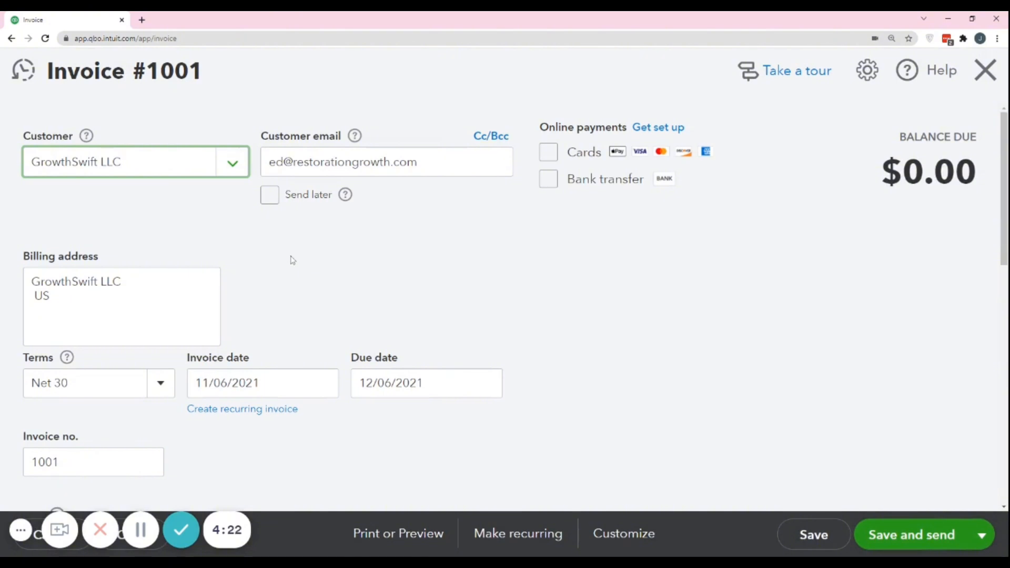
# Fill the first invoice line with the Sales item, the description Monthly Bookkeeping and a rate of 1000
pyautogui.scroll(-2, 286, 236)
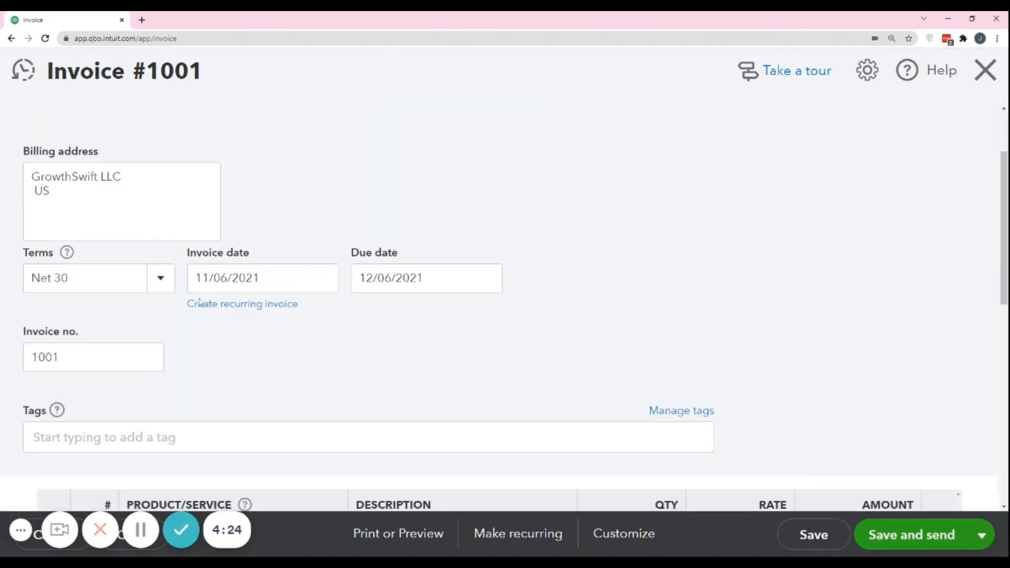
pyautogui.scroll(-1, 261, 356)
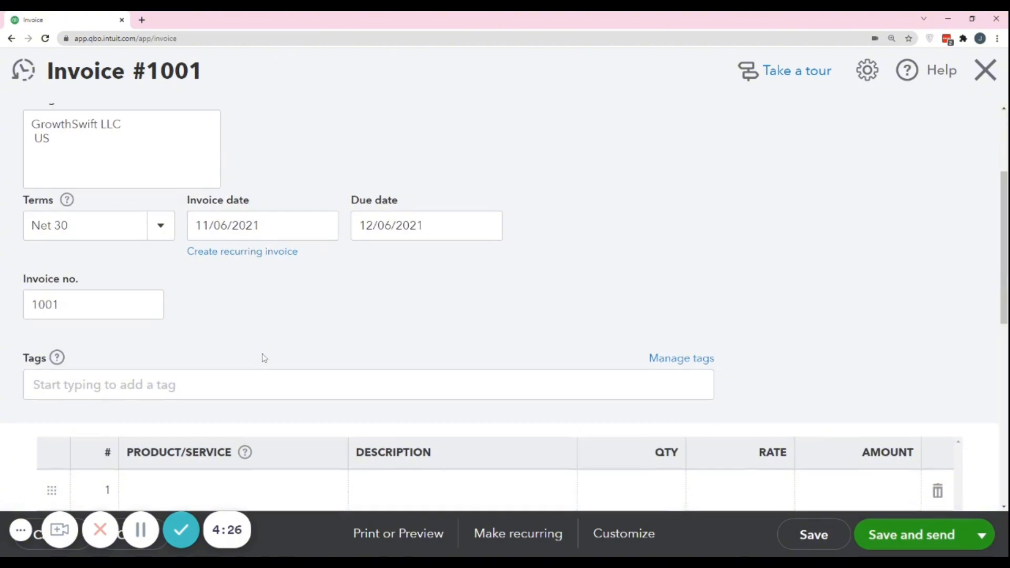
pyautogui.scroll(-3, 264, 358)
pyautogui.scroll(6, 264, 357)
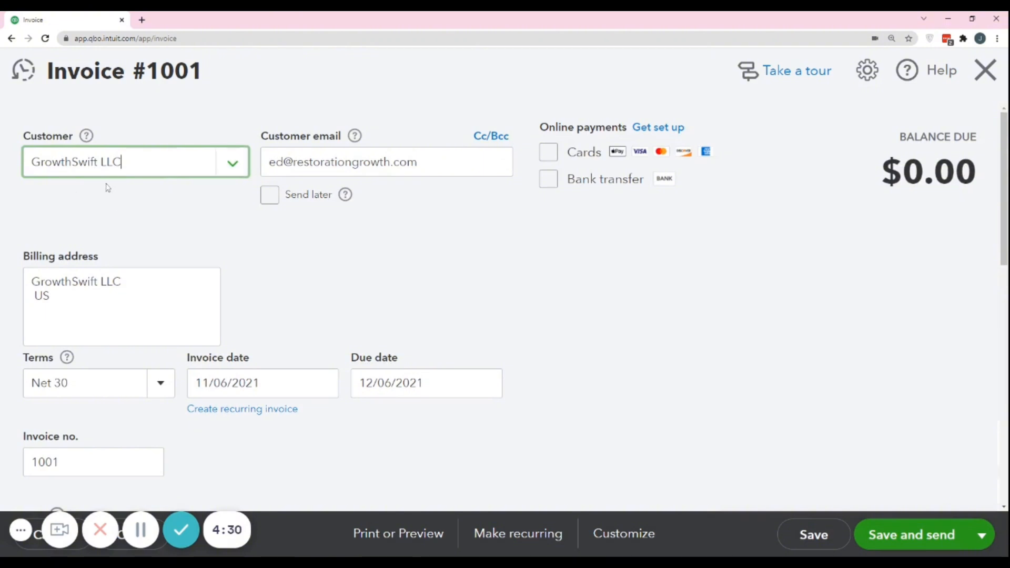
pyautogui.scroll(-6, 152, 200)
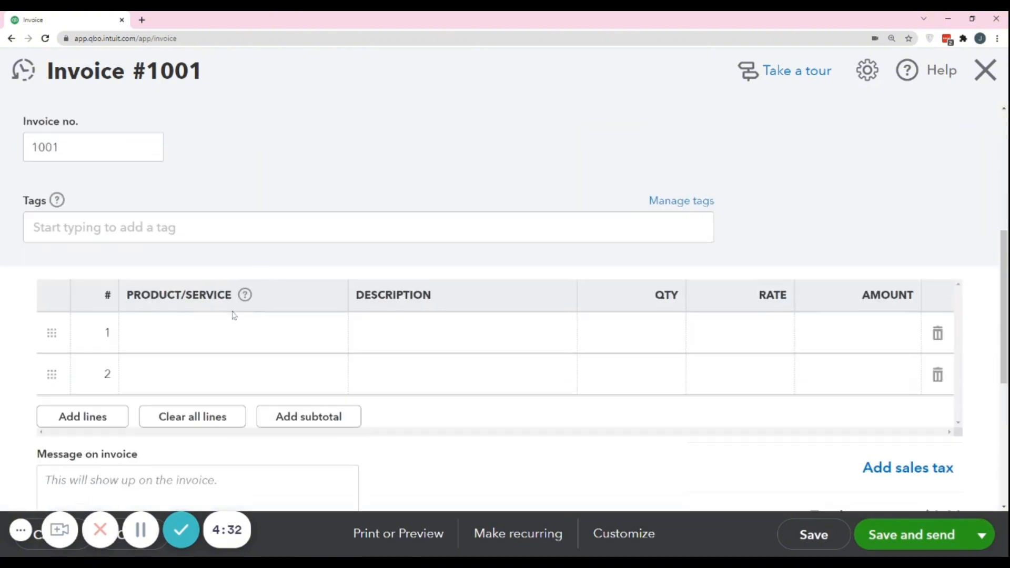
pyautogui.click(234, 331)
pyautogui.click(316, 339)
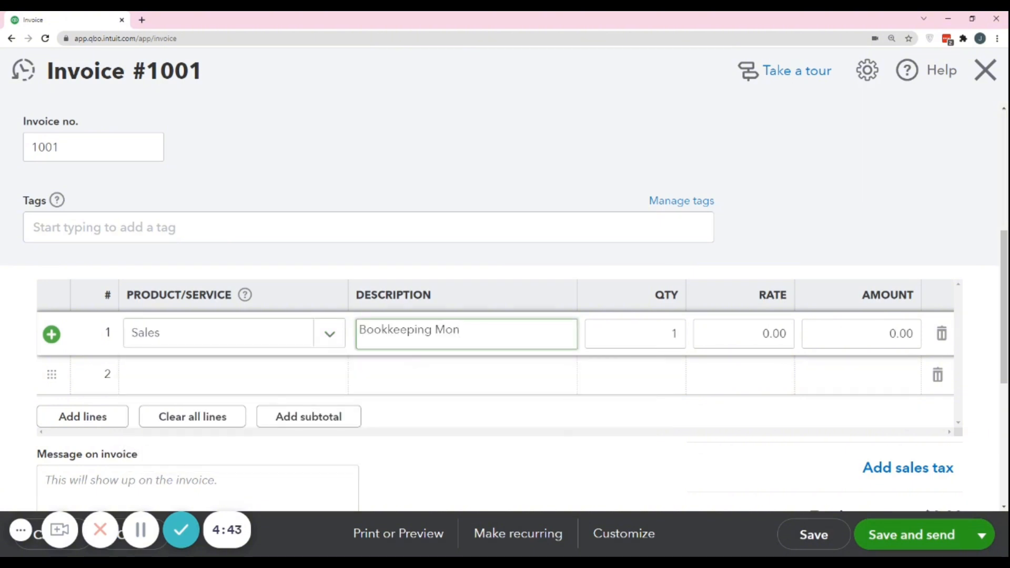
pyautogui.doubleClick(448, 330)
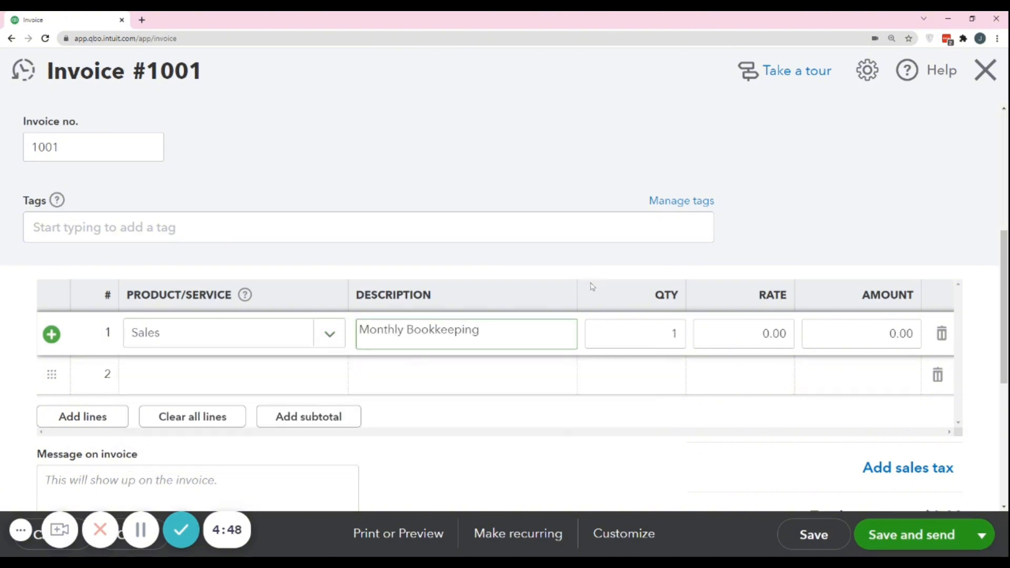
pyautogui.click(743, 333)
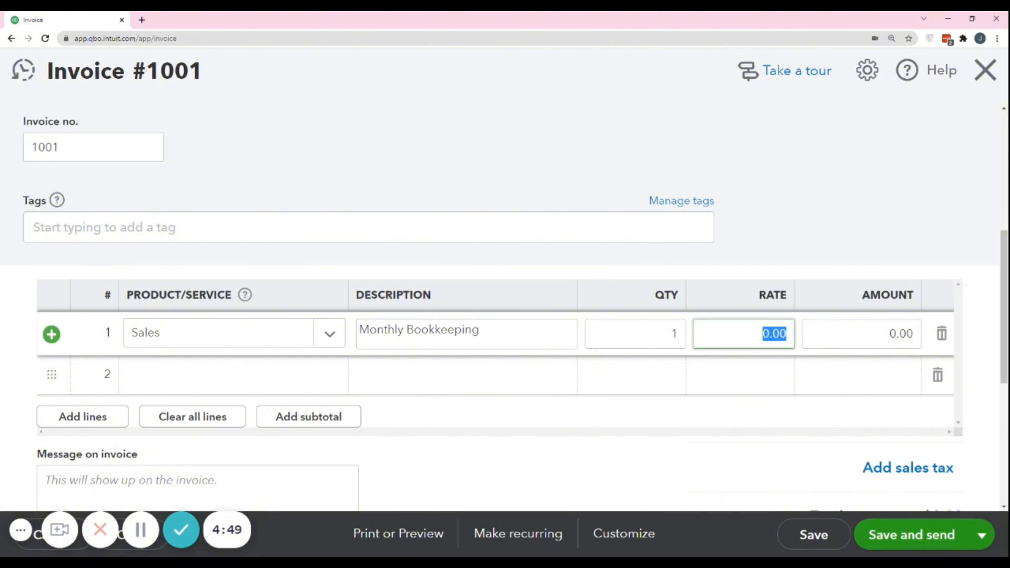
pyautogui.write('1000')
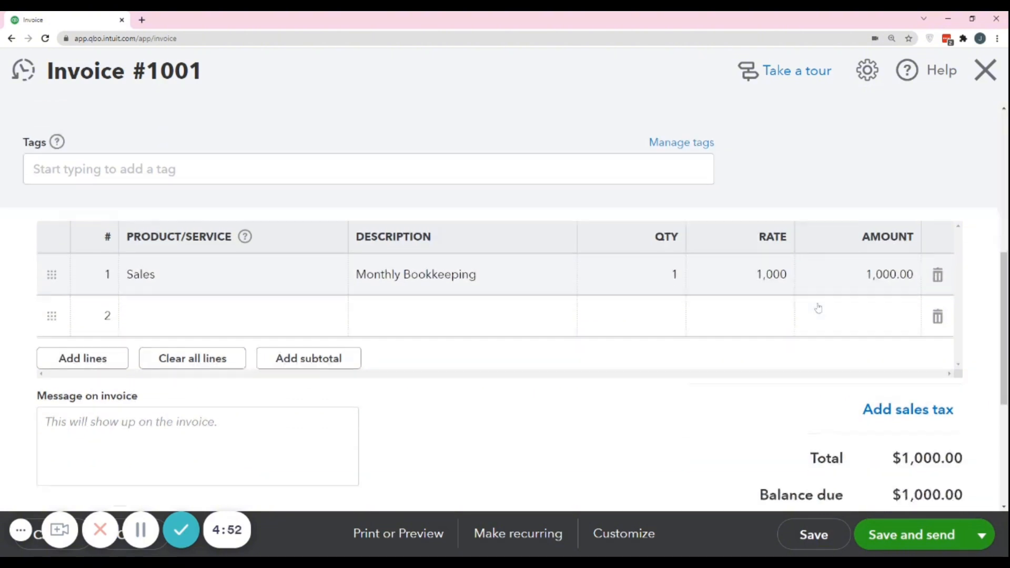
# Save the invoice without sending it and close it to return to the Bookkeeping Income project
pyautogui.scroll(-3, 818, 308)
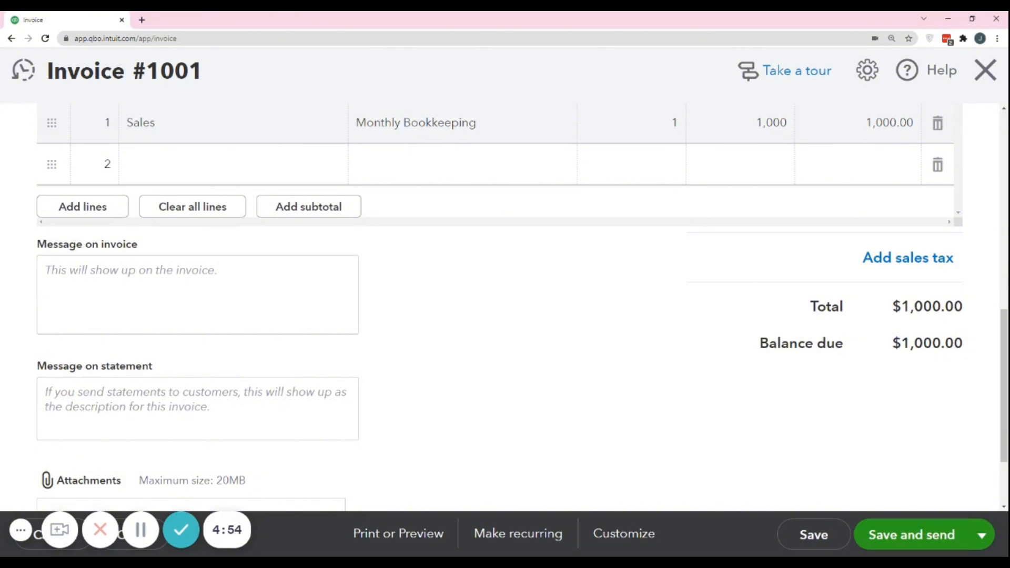
pyautogui.click(824, 542)
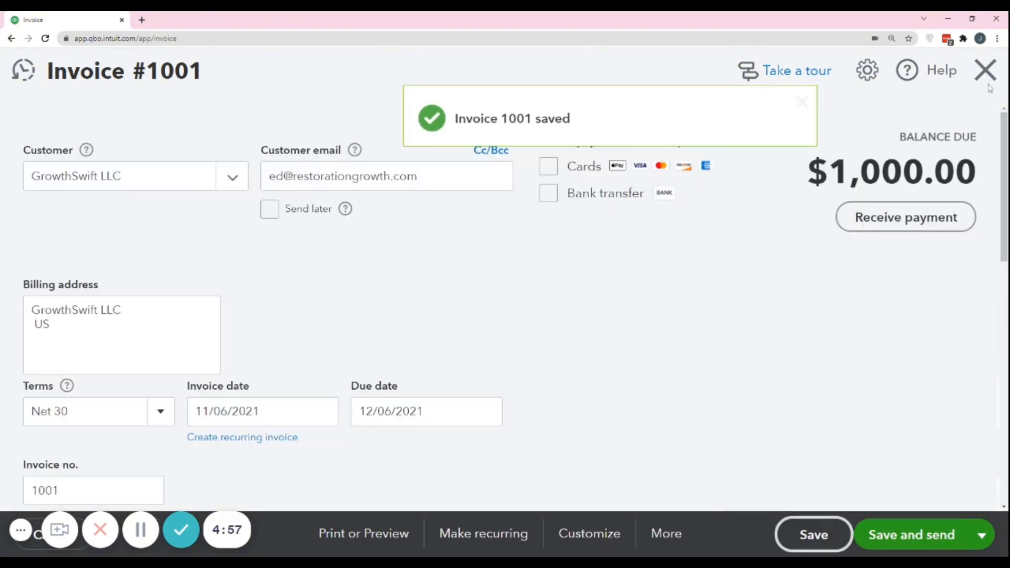
pyautogui.click(985, 69)
pyautogui.scroll(-1, 80, 459)
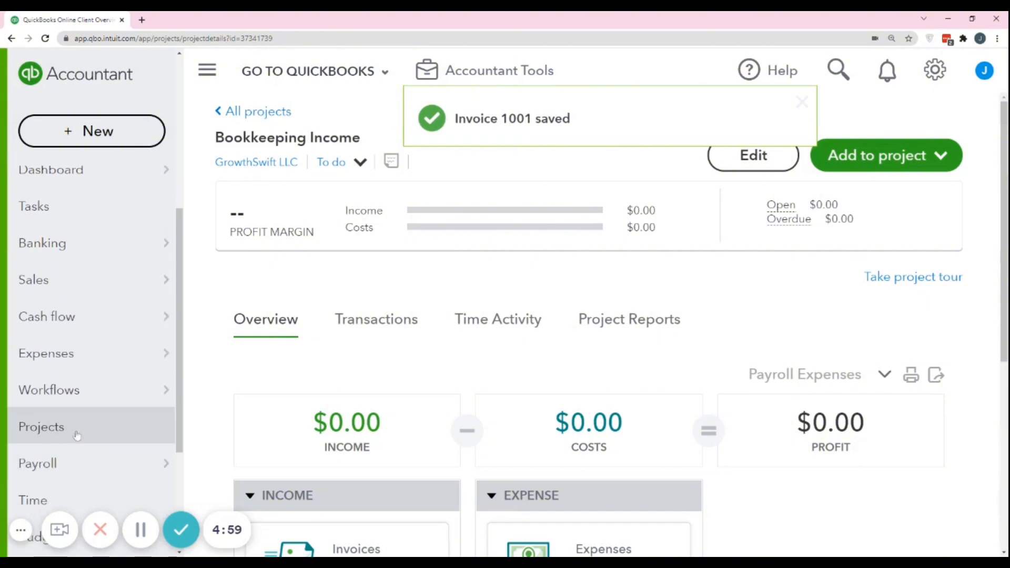
# Open the project list and examine the income and costs recorded for Bookkeeping Income
pyautogui.click(74, 435)
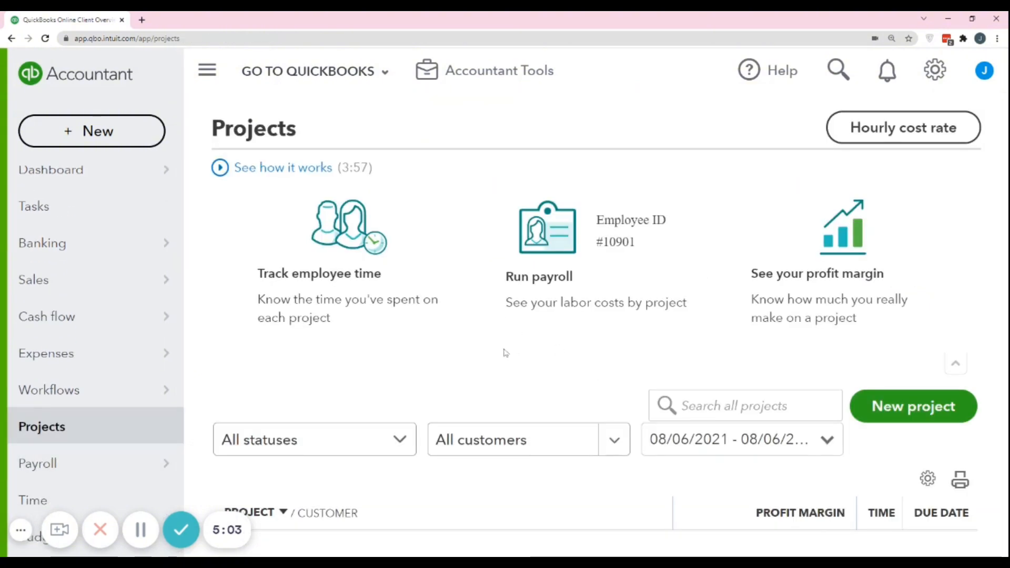
pyautogui.click(316, 515)
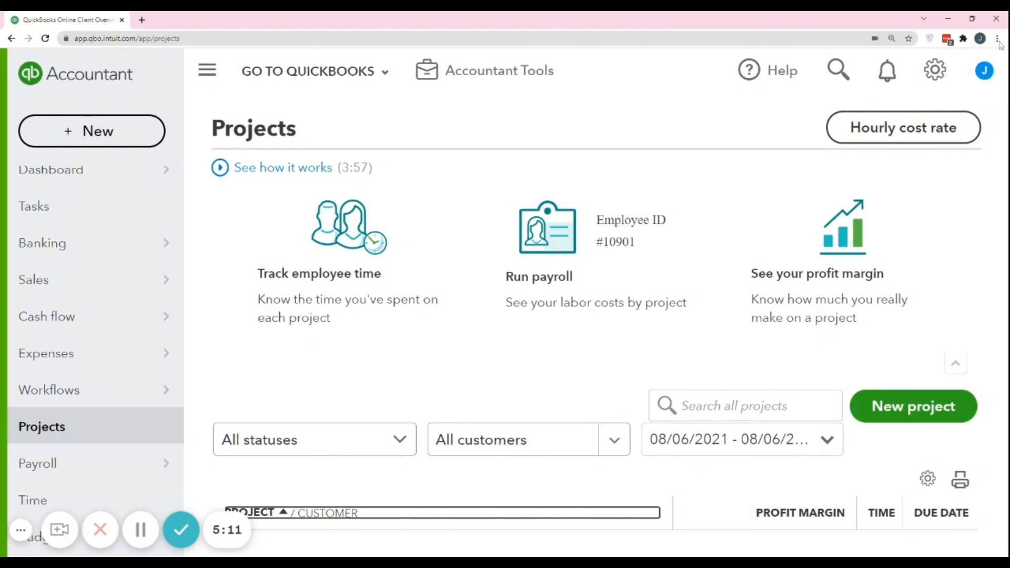
pyautogui.hotkey('ctrl', '-')
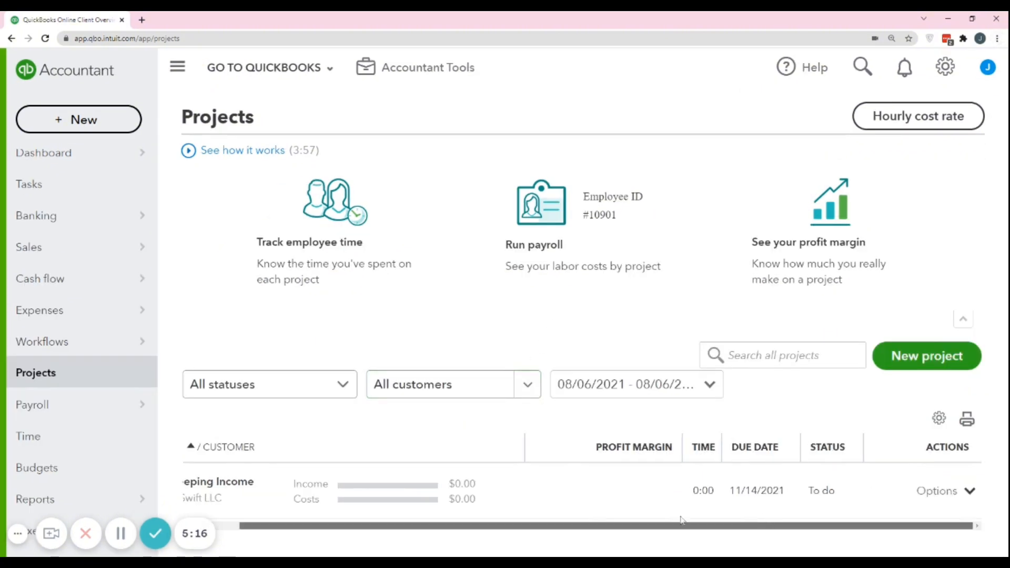
pyautogui.hscroll(-2, 578, 489)
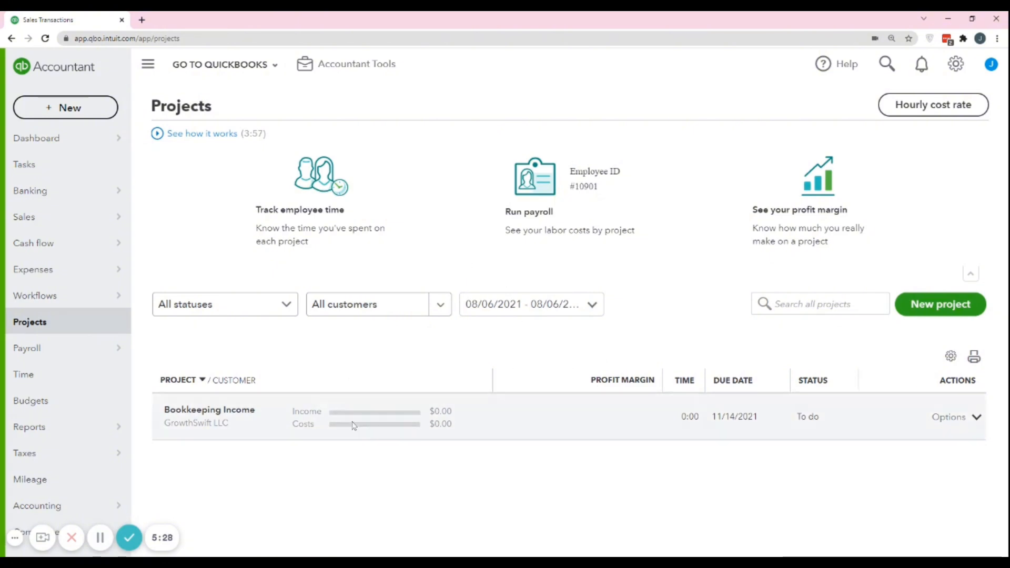
# Open the list of all sales in a separate browser tab and open the GrowthSwift LLC invoice from it
pyautogui.moveTo(87, 226)
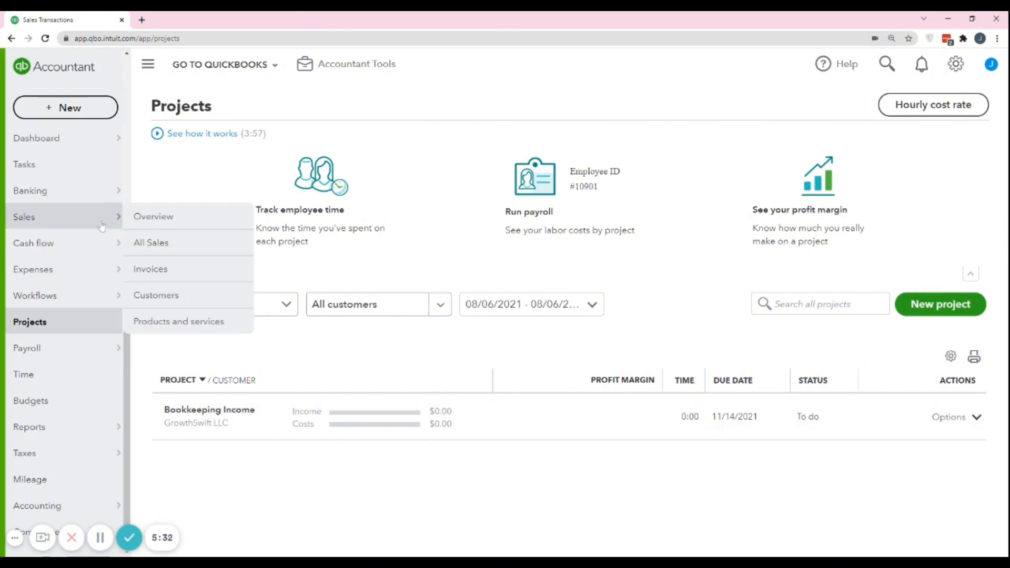
pyautogui.middleClick(151, 242)
pyautogui.click(199, 16)
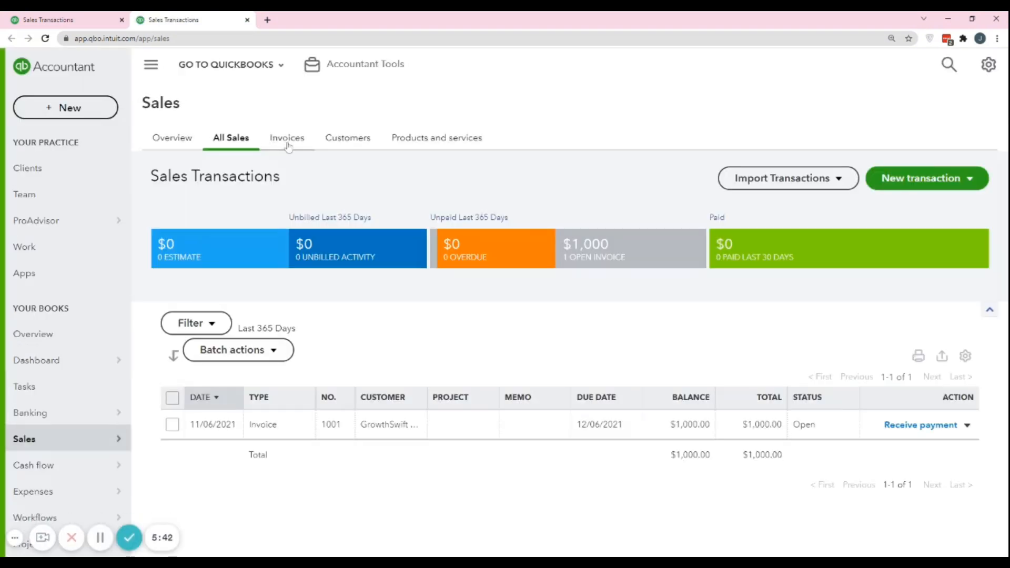
pyautogui.click(441, 433)
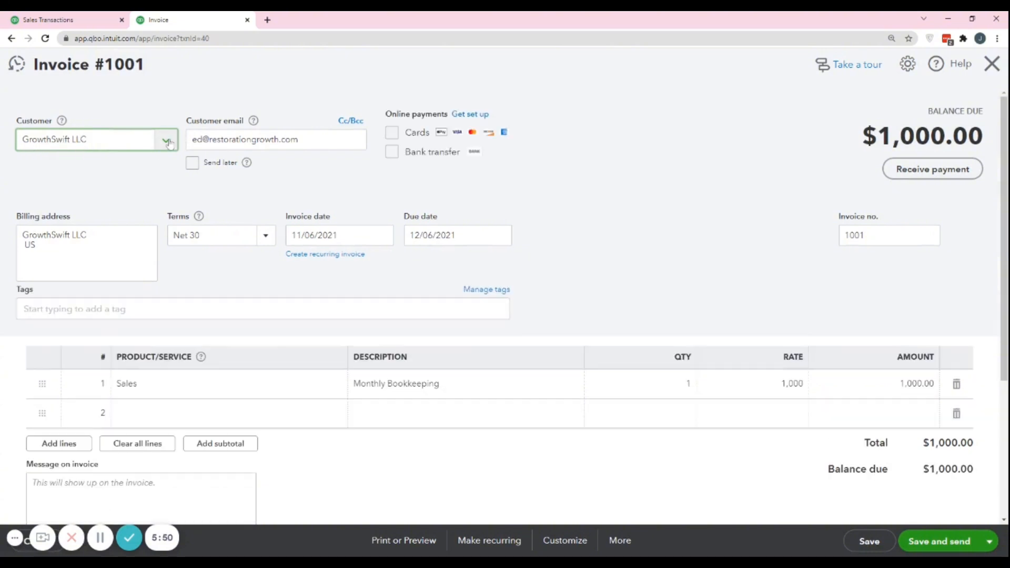
# Reassign the invoice from the GrowthSwift LLC customer to its Bookkeeping Income project and save it
pyautogui.click(162, 143)
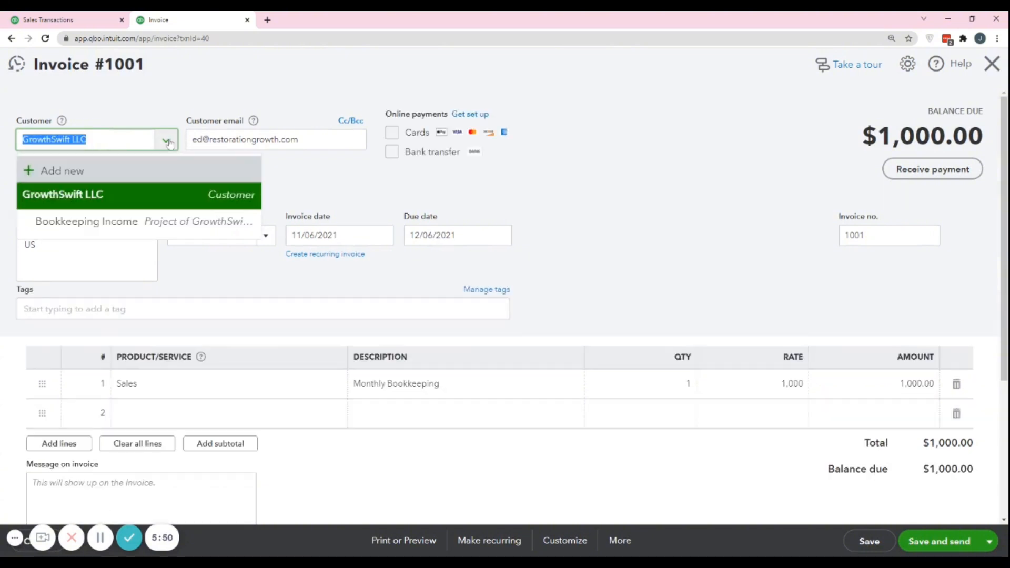
pyautogui.click(164, 225)
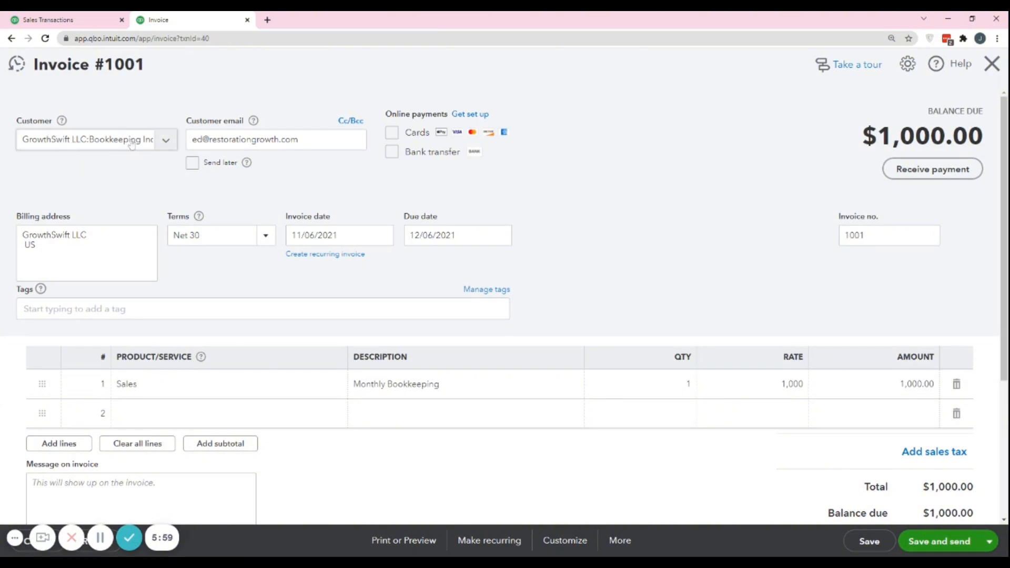
pyautogui.click(869, 542)
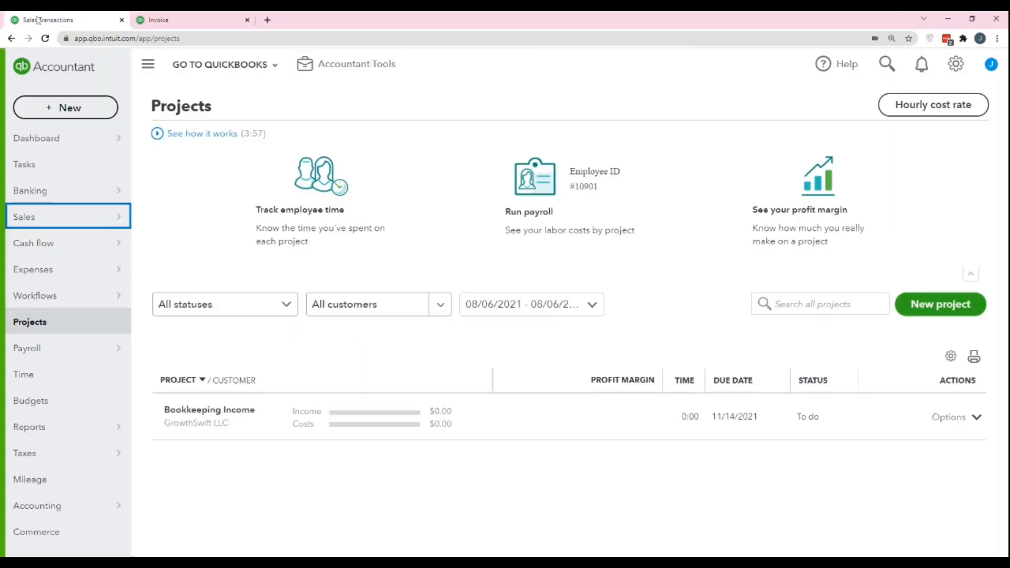
# Return to the refreshed project list, check the income of Bookkeeping Income and open that project
pyautogui.moveTo(105, 216)
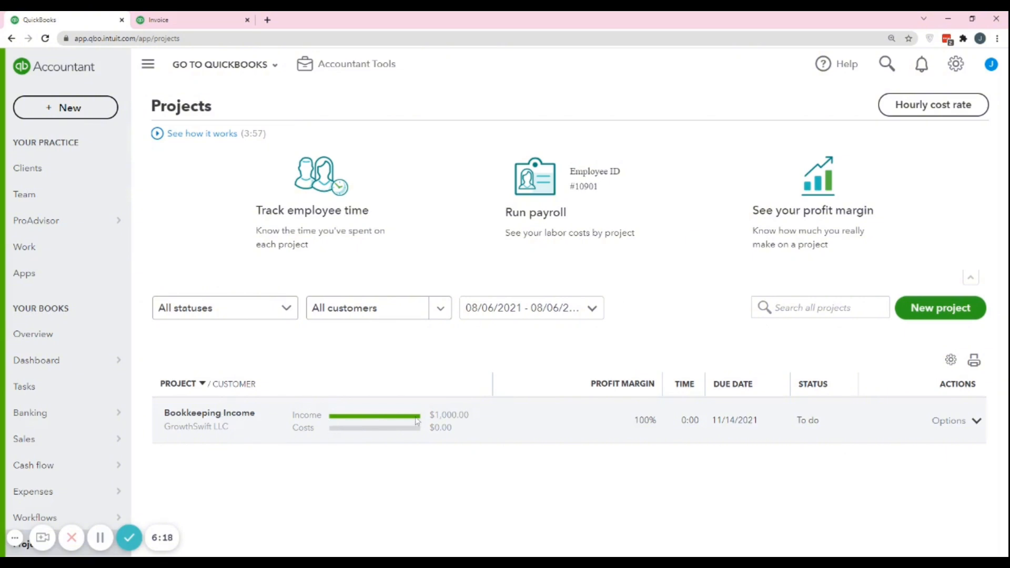
pyautogui.moveTo(441, 415); pyautogui.dragTo(469, 415)
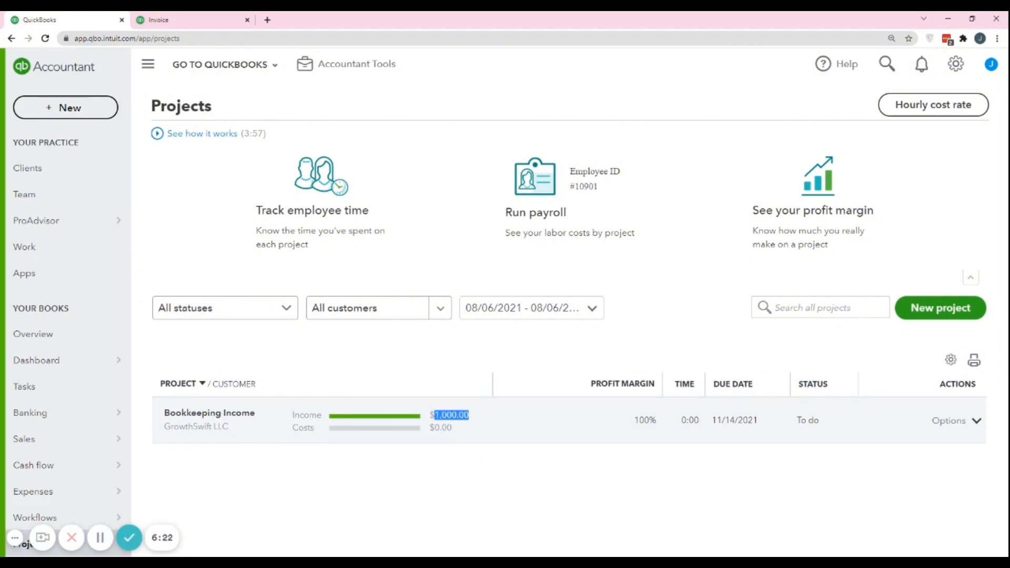
pyautogui.click(210, 414)
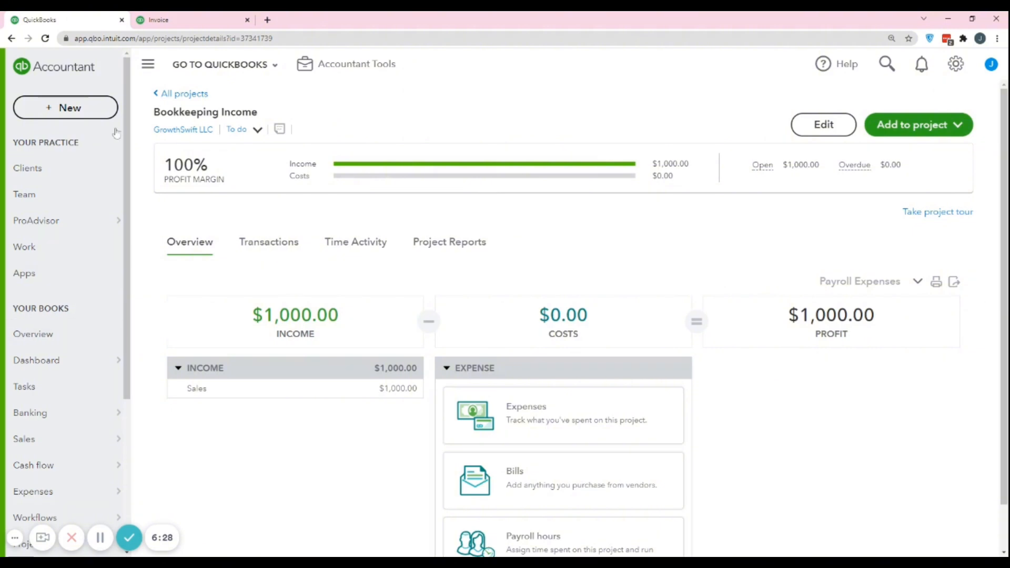
# Create a new vendor bill in a separate browser tab and switch to it
pyautogui.click(75, 110)
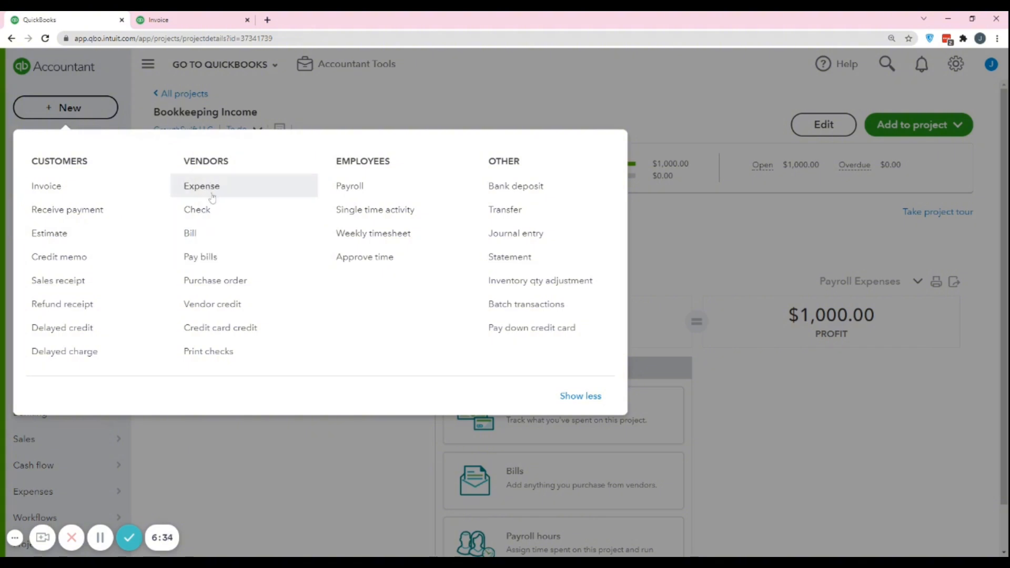
pyautogui.keyDown('ctrl'); pyautogui.click(191, 233); pyautogui.keyUp('ctrl')
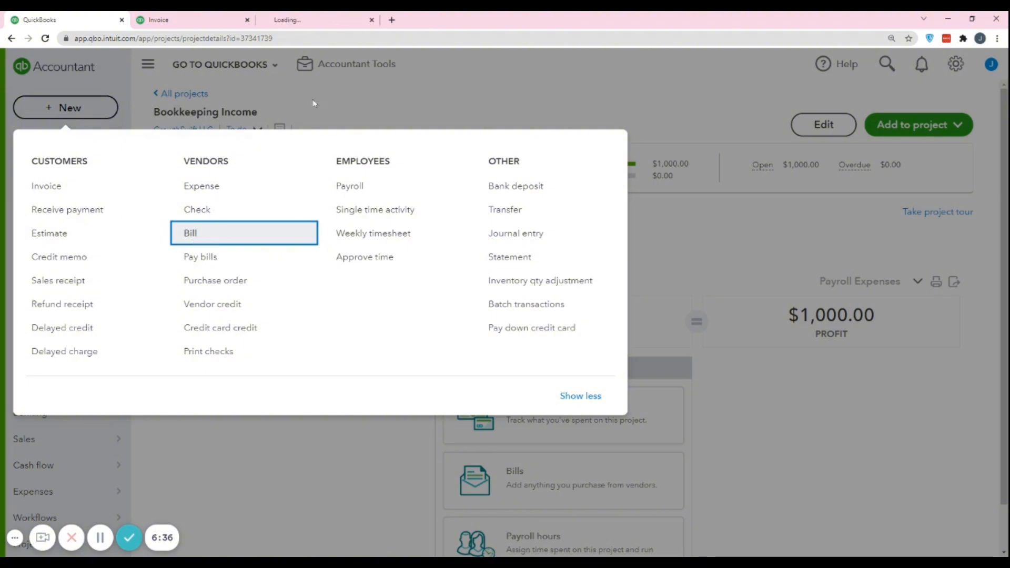
pyautogui.click(304, 15)
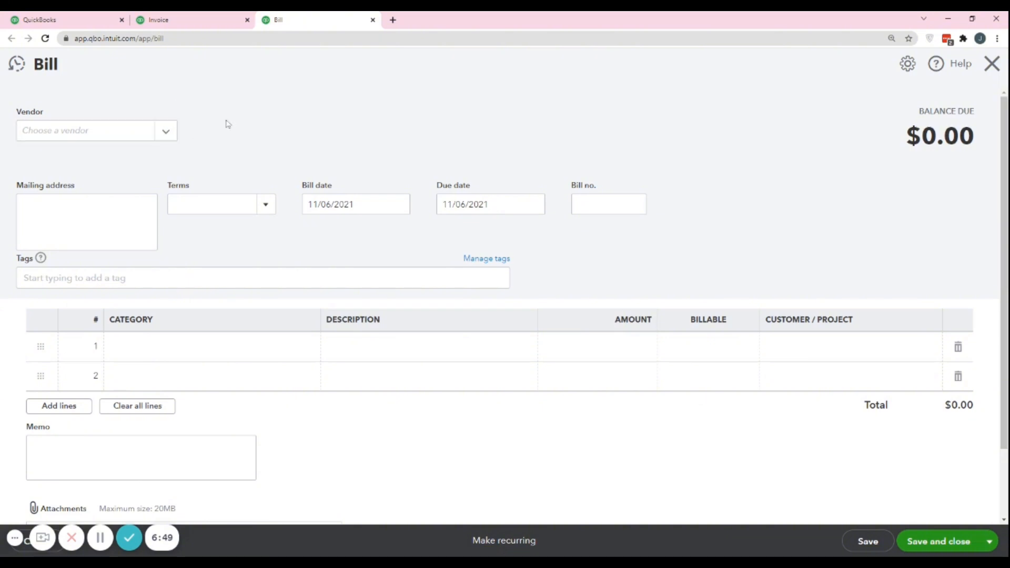
# Choose the first existing vendor for the bill and set its terms to Net 15
pyautogui.click(162, 141)
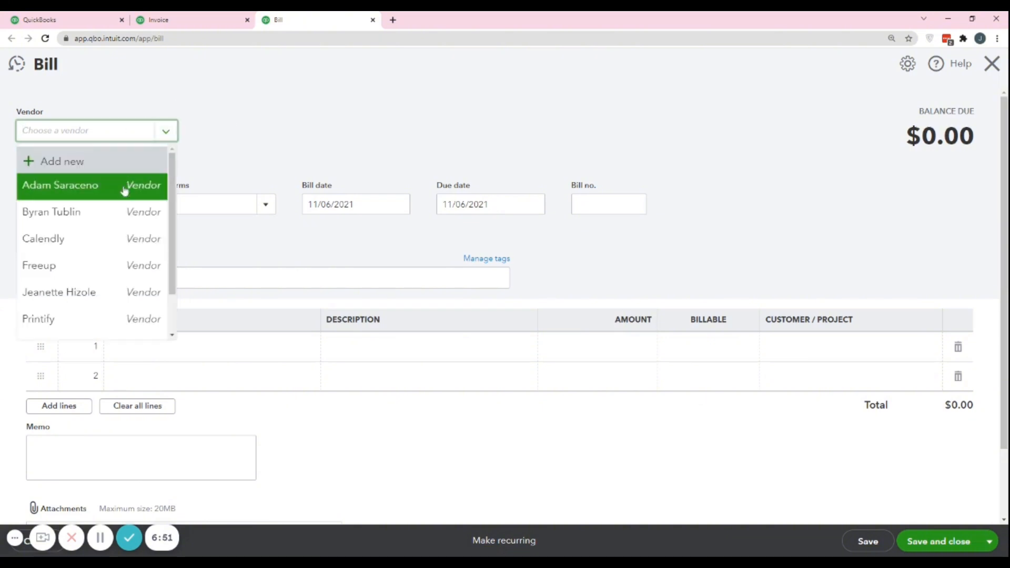
pyautogui.scroll(-1, 105, 194)
pyautogui.scroll(1, 105, 195)
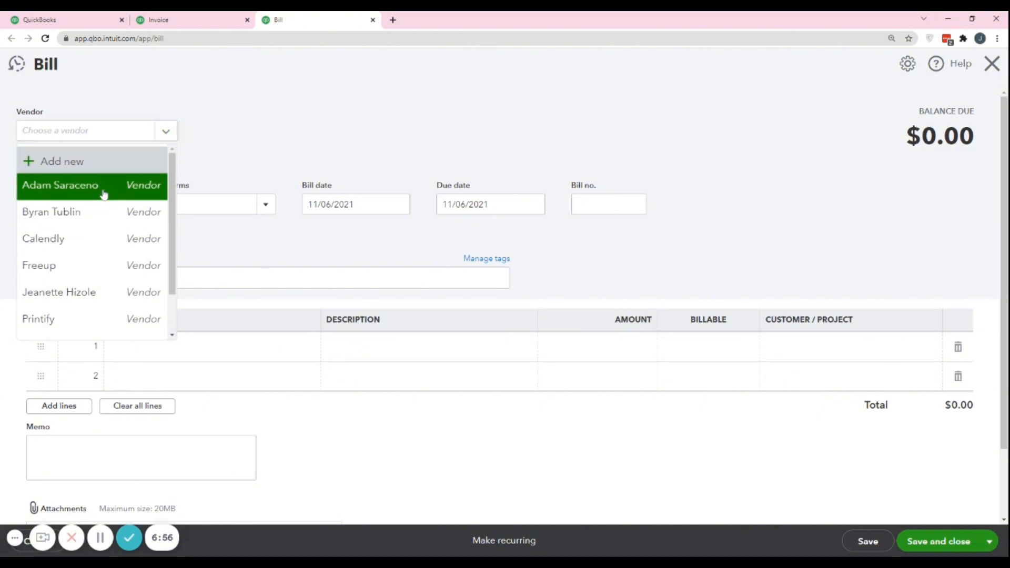
pyautogui.click(103, 194)
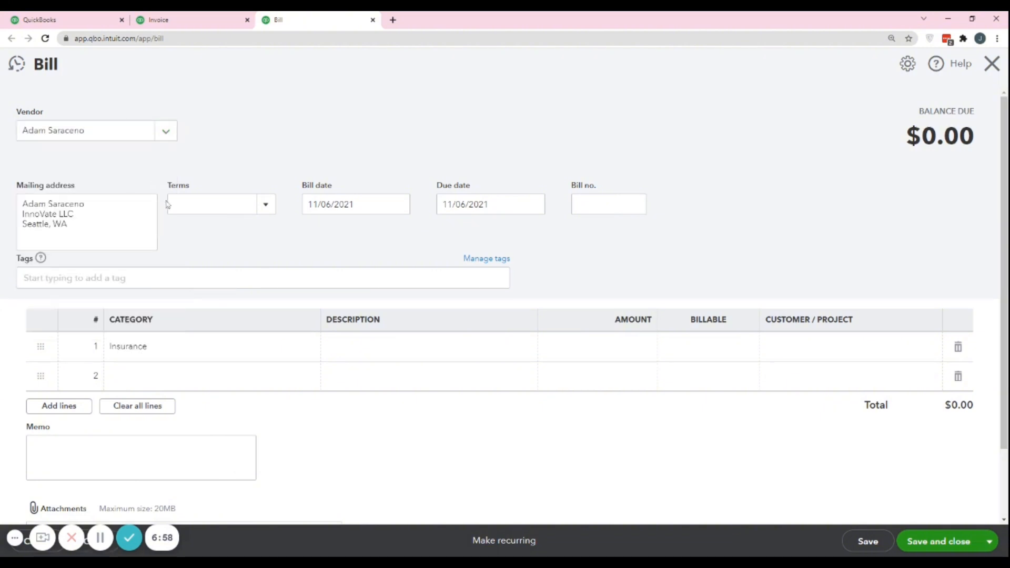
pyautogui.click(267, 208)
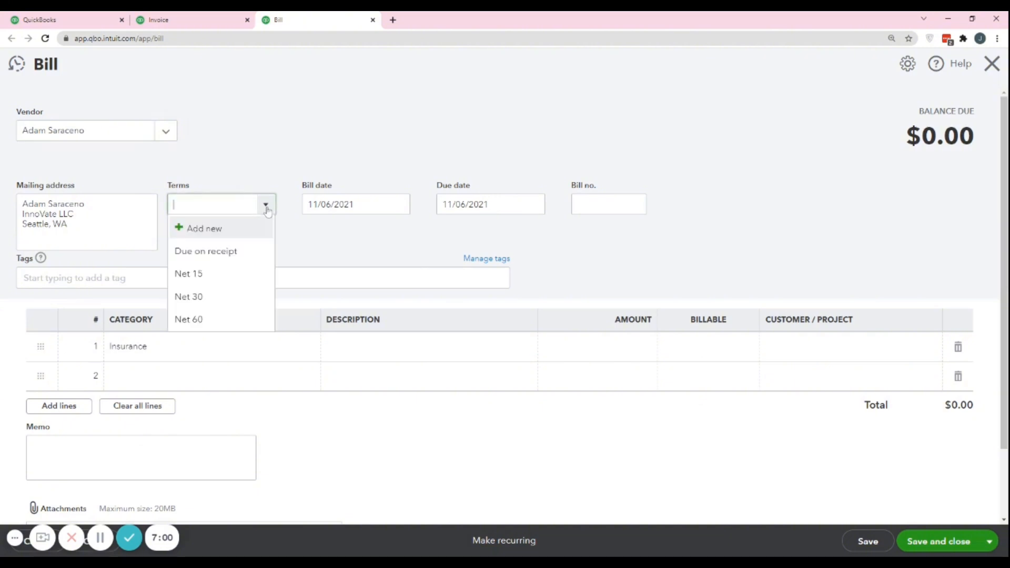
pyautogui.click(222, 276)
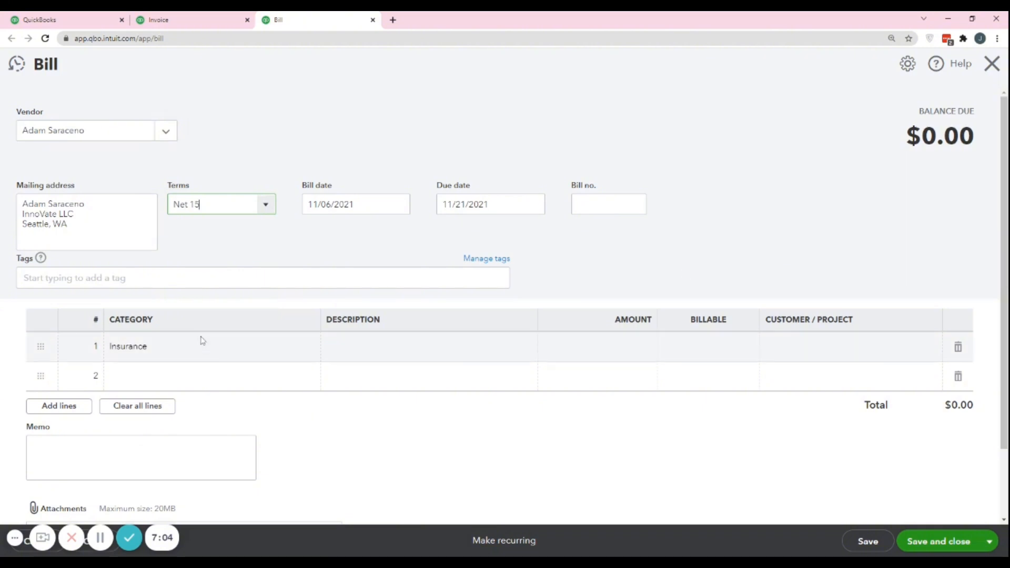
# Assign the Insurance line to the Bookkeeping Income project with an amount of 500.00 and save the bill
pyautogui.click(818, 356)
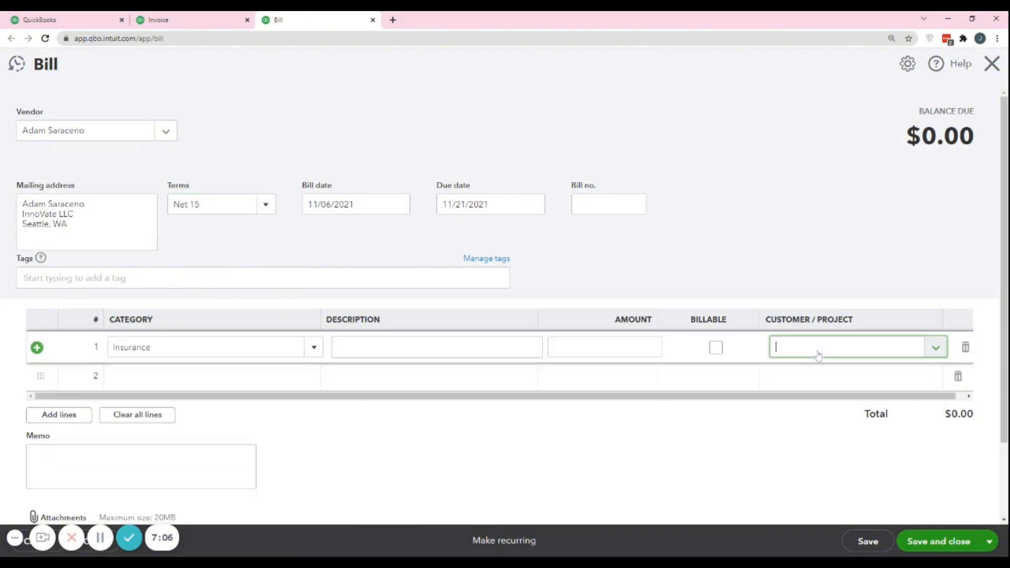
pyautogui.click(936, 348)
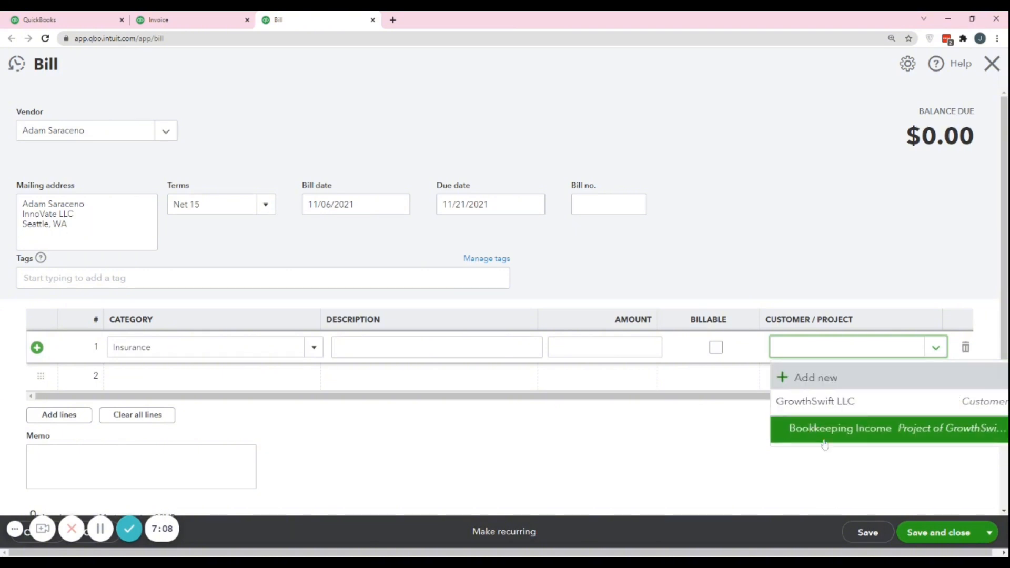
pyautogui.click(890, 428)
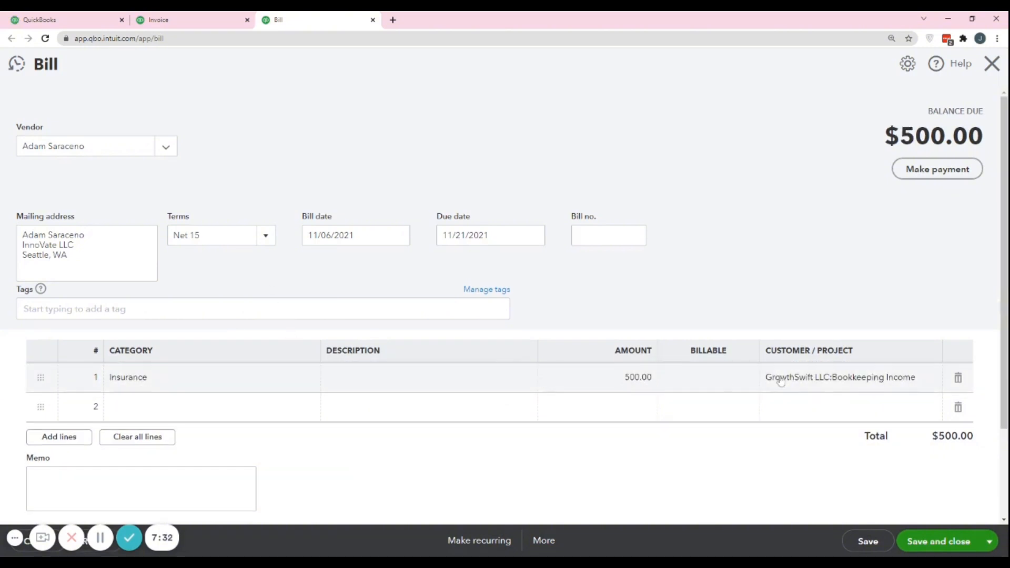
pyautogui.click(862, 546)
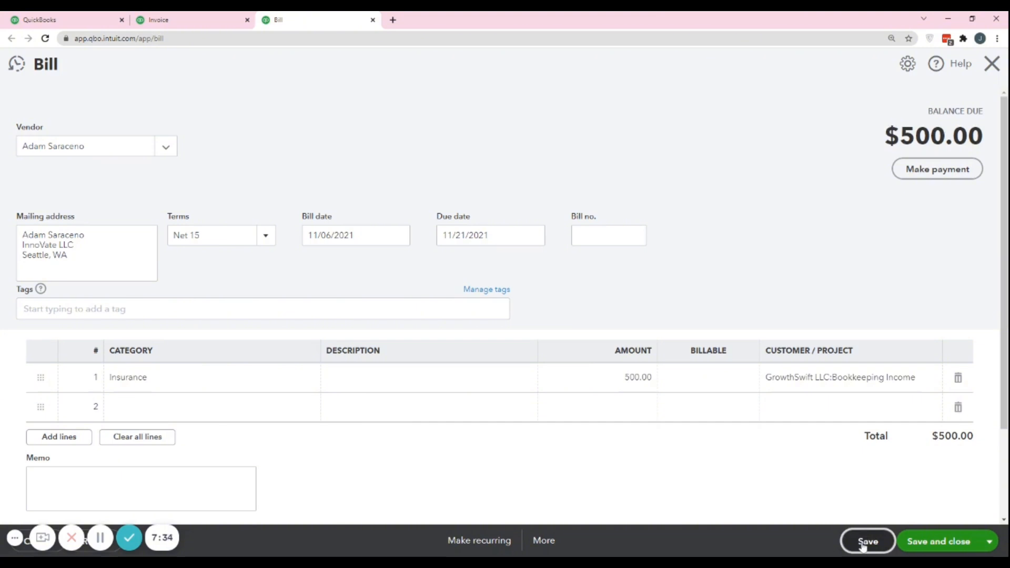
# Reload the Bookkeeping Income project, examine its costs and profit, and review the transaction types that can be added to it
pyautogui.click(42, 20)
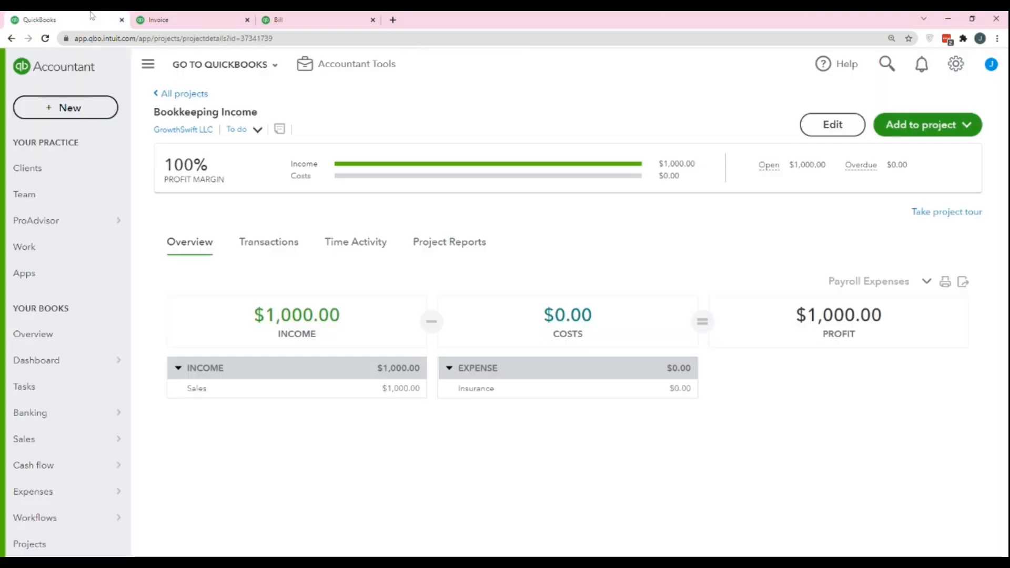
pyautogui.click(46, 38)
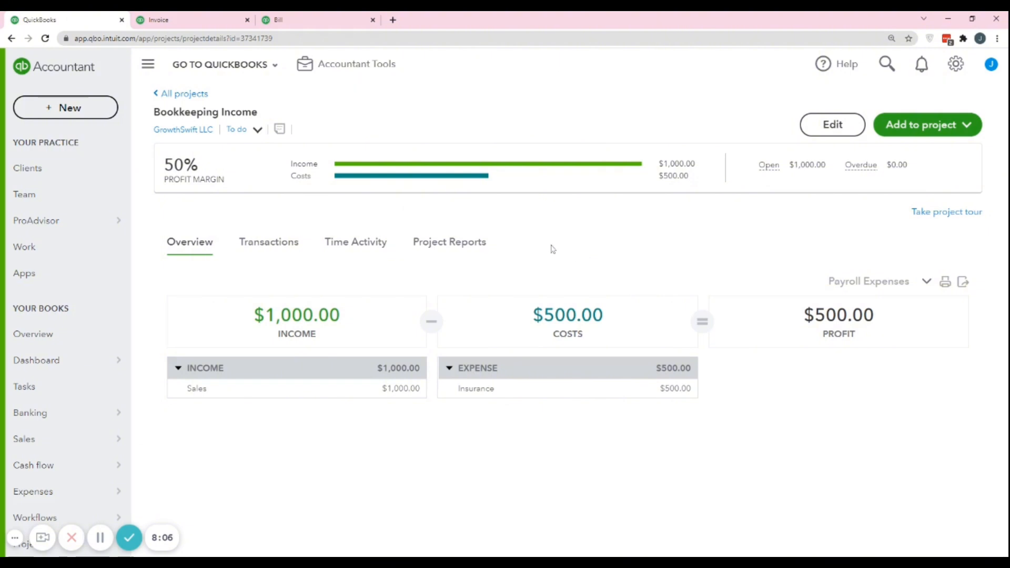
pyautogui.click(966, 129)
pyautogui.click(931, 129)
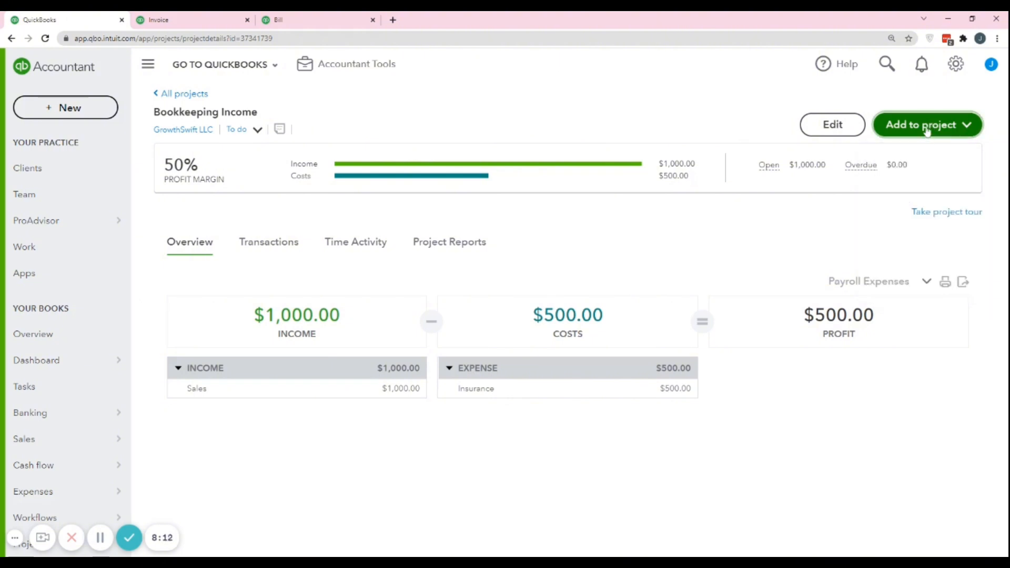
pyautogui.click(927, 130)
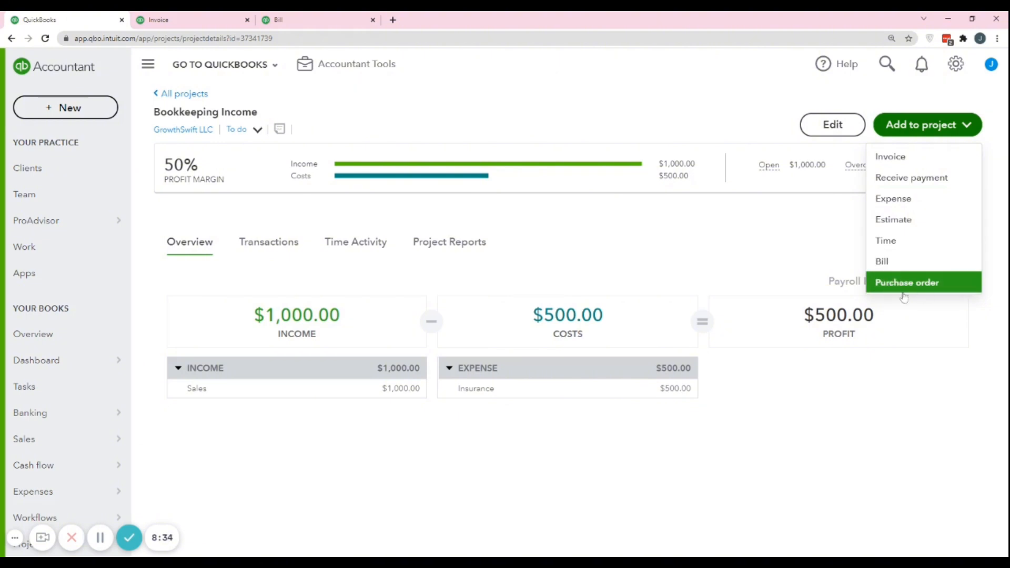
pyautogui.click(559, 101)
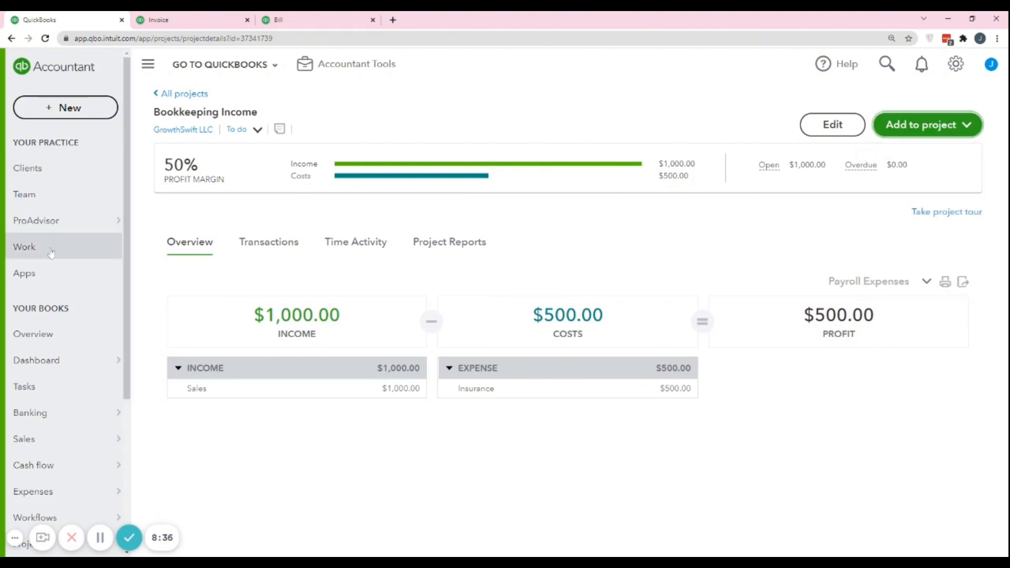
# Go to the bank transactions, dismiss the tags promotion and bring up the transactions awaiting review
pyautogui.click(52, 421)
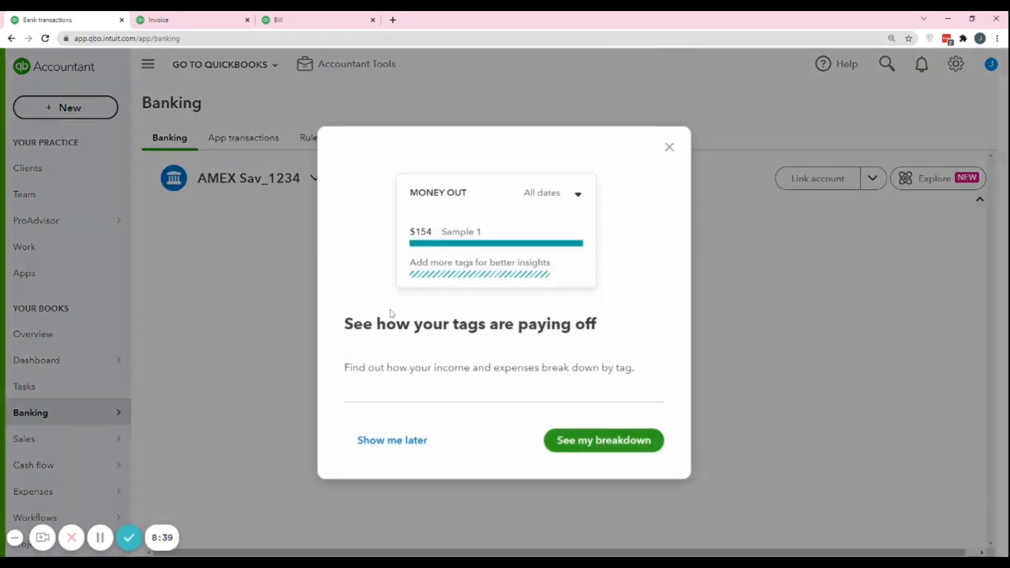
pyautogui.click(668, 148)
pyautogui.click(668, 149)
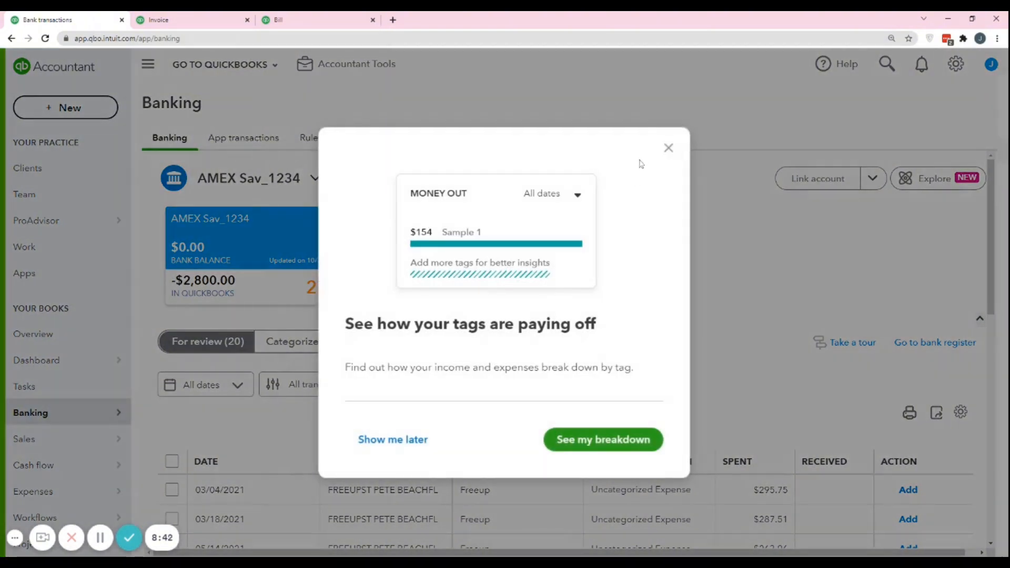
pyautogui.click(668, 148)
pyautogui.scroll(-4, 639, 193)
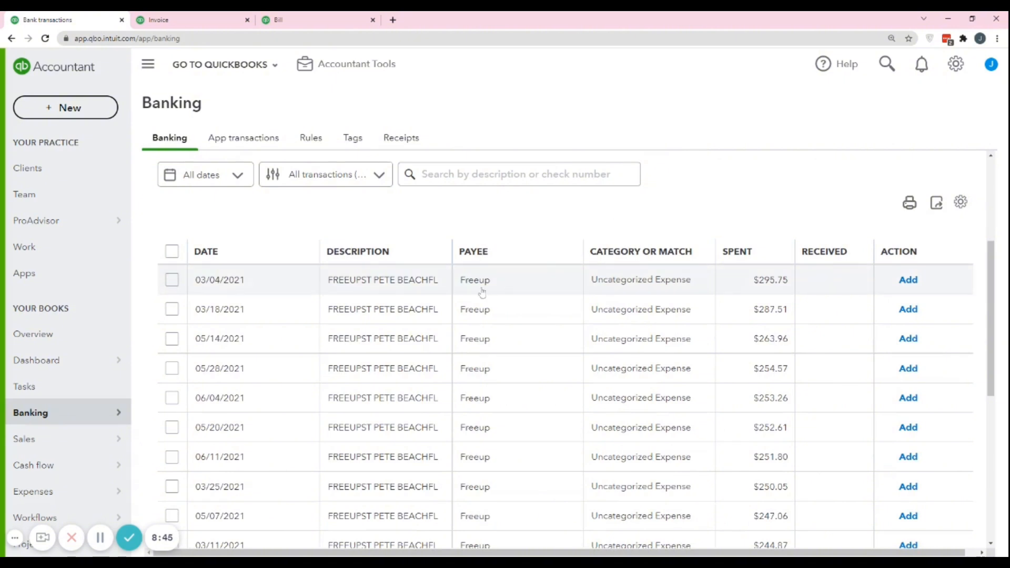
# Expand the 03/04/2021 Freeup transaction for $295.75 and set its category to Contractors
pyautogui.click(538, 286)
pyautogui.scroll(-1, 557, 283)
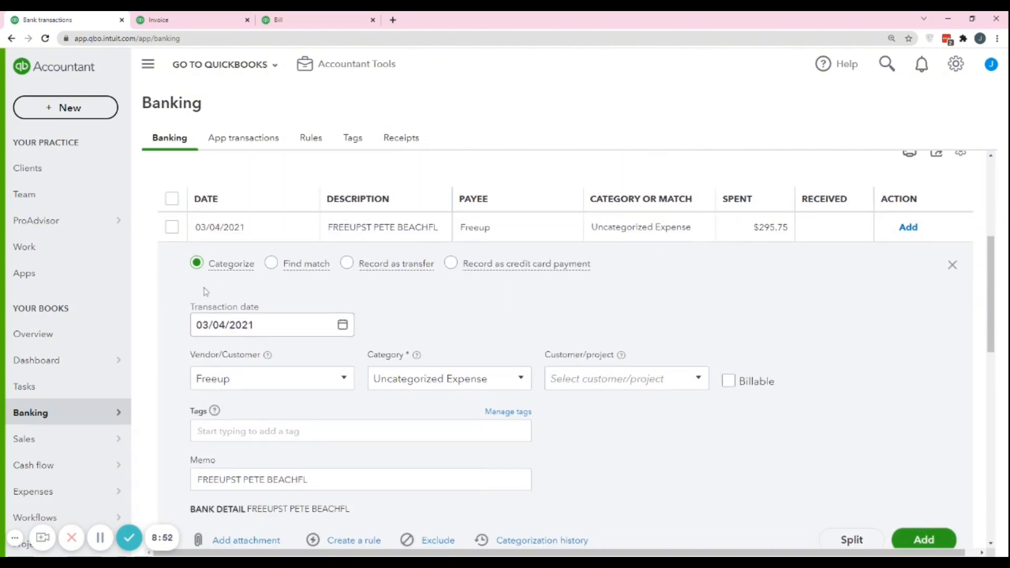
pyautogui.click(441, 379)
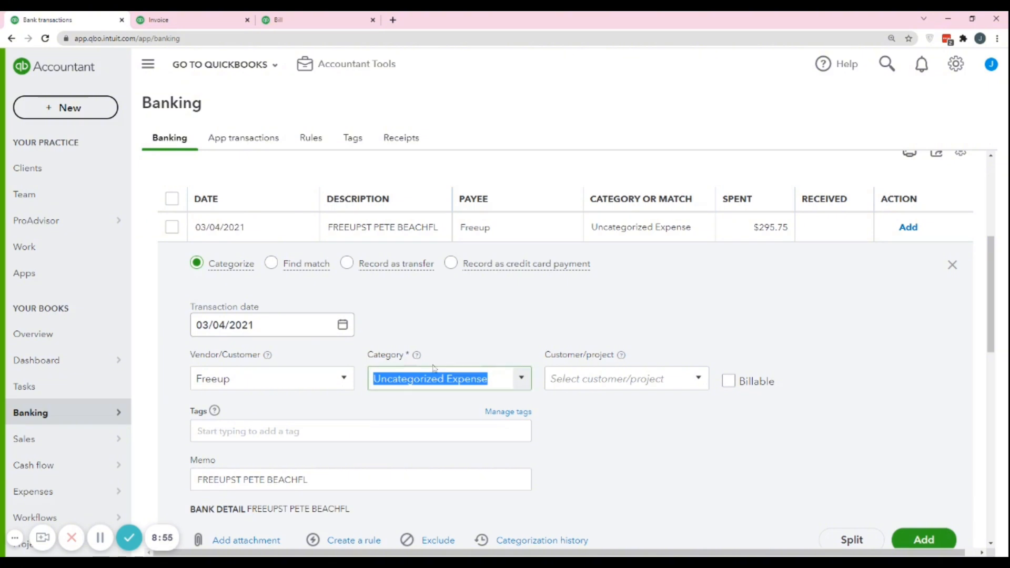
pyautogui.write('Contractors')
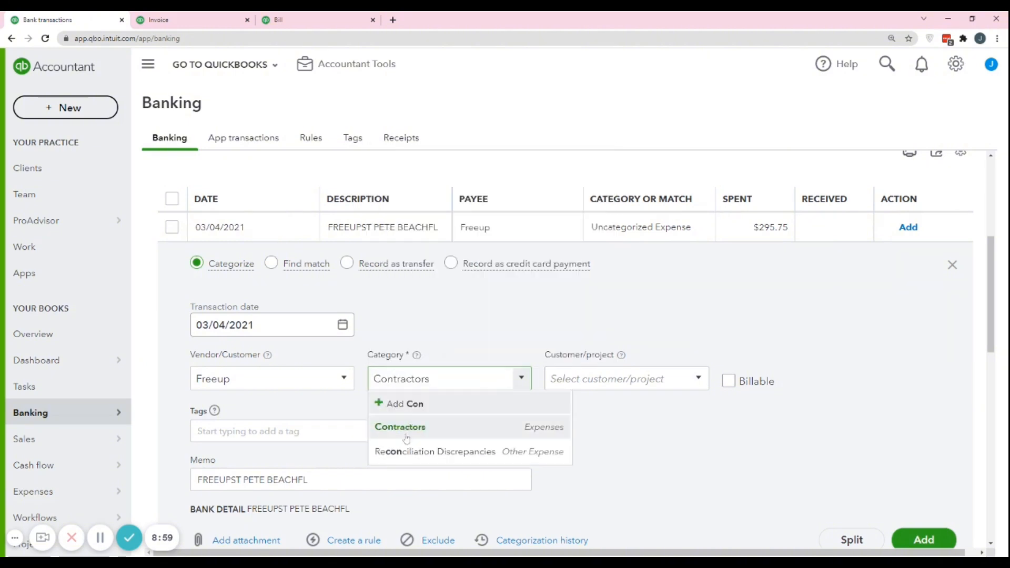
pyautogui.click(406, 438)
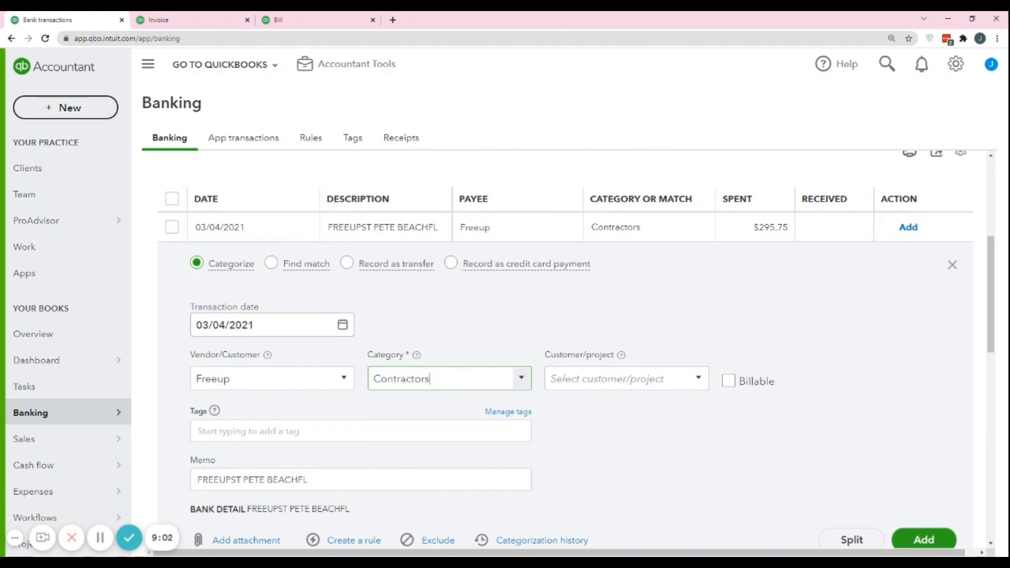
# Assign the 03/04/2021 Freeup transaction to GrowthSwift LLC's Bookkeeping Income project and add it to the books
pyautogui.moveTo(545, 356); pyautogui.dragTo(620, 355)
pyautogui.click(695, 383)
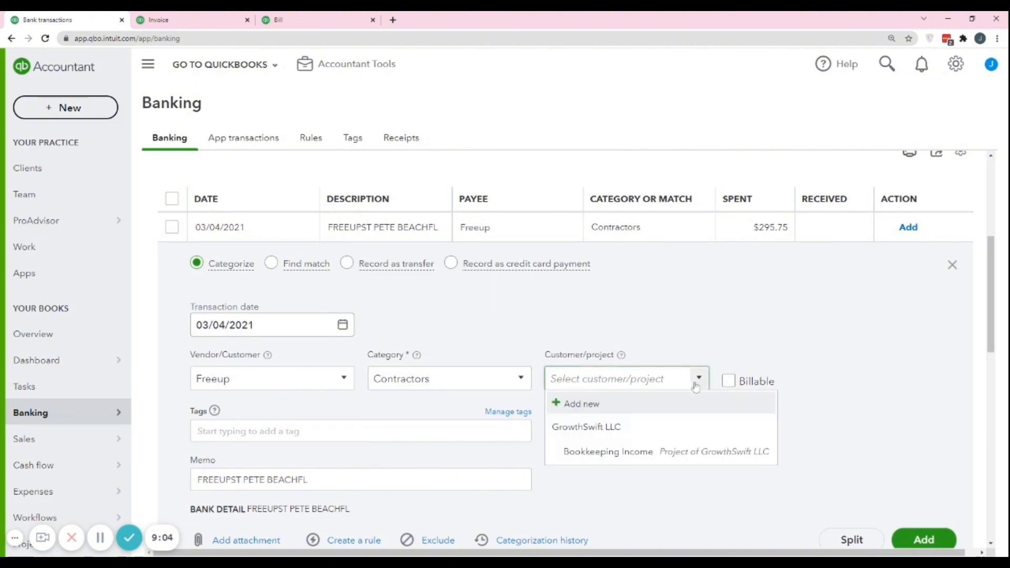
pyautogui.click(650, 452)
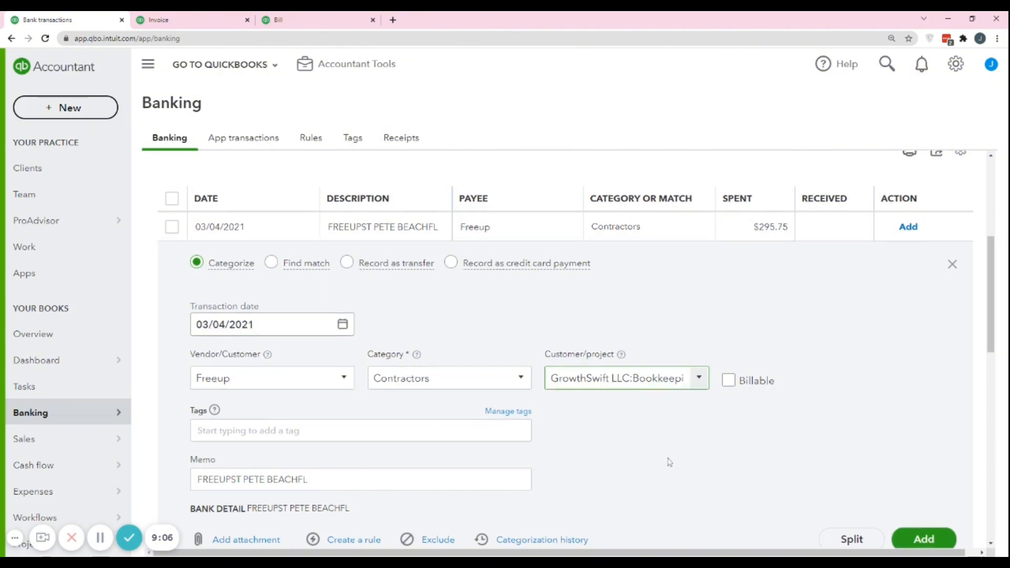
pyautogui.scroll(-3, 667, 459)
pyautogui.click(916, 391)
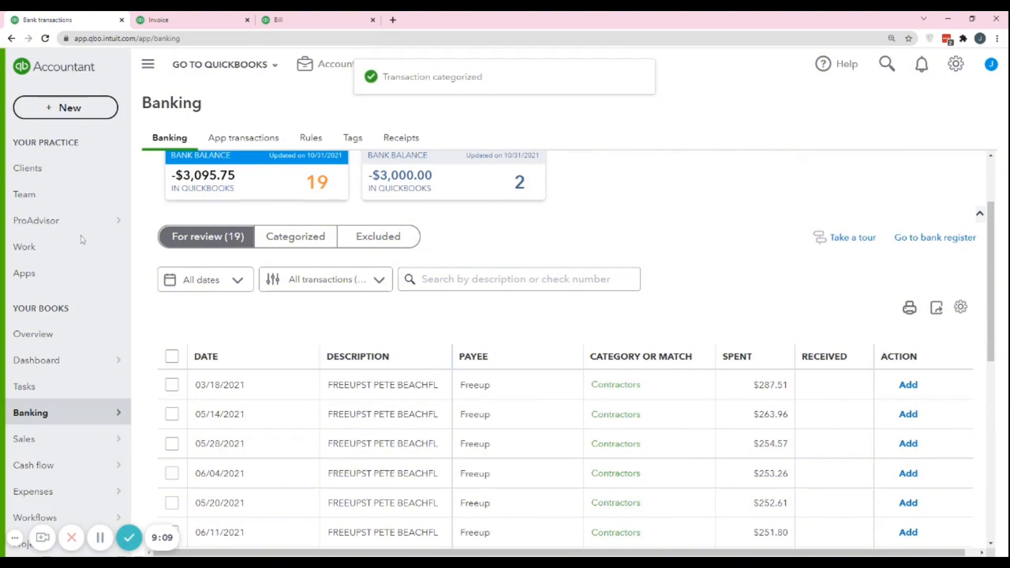
# Go to the projects list, open the Bookkeeping Income project and examine its total costs and profit margin
pyautogui.moveTo(50, 461)
pyautogui.scroll(-3, 51, 452)
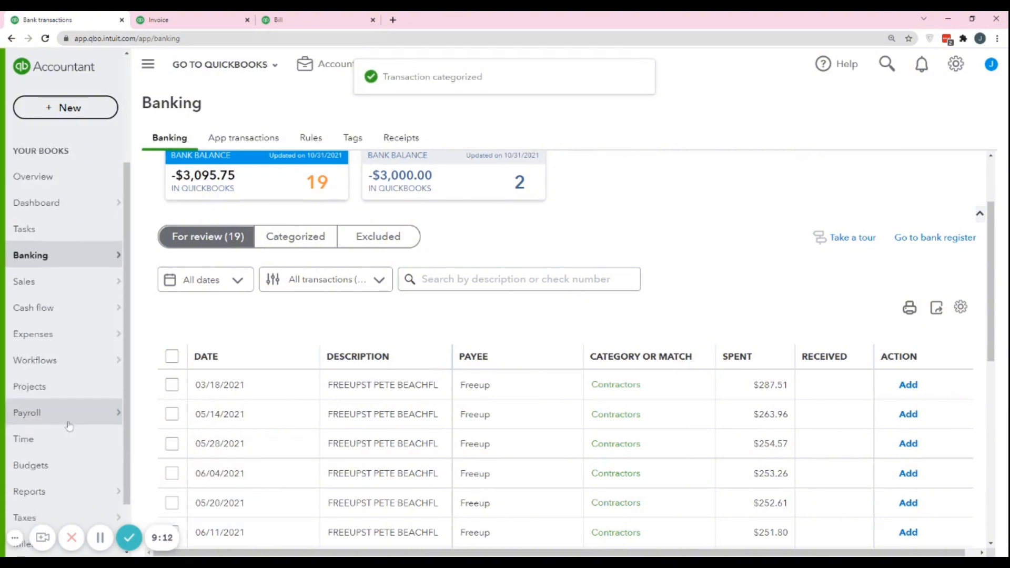
pyautogui.click(68, 388)
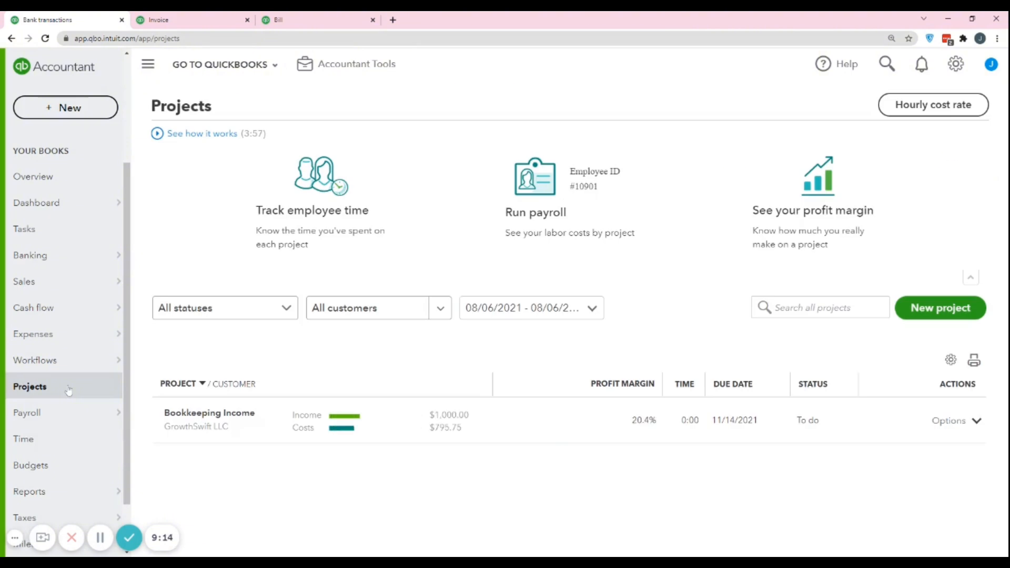
pyautogui.click(226, 414)
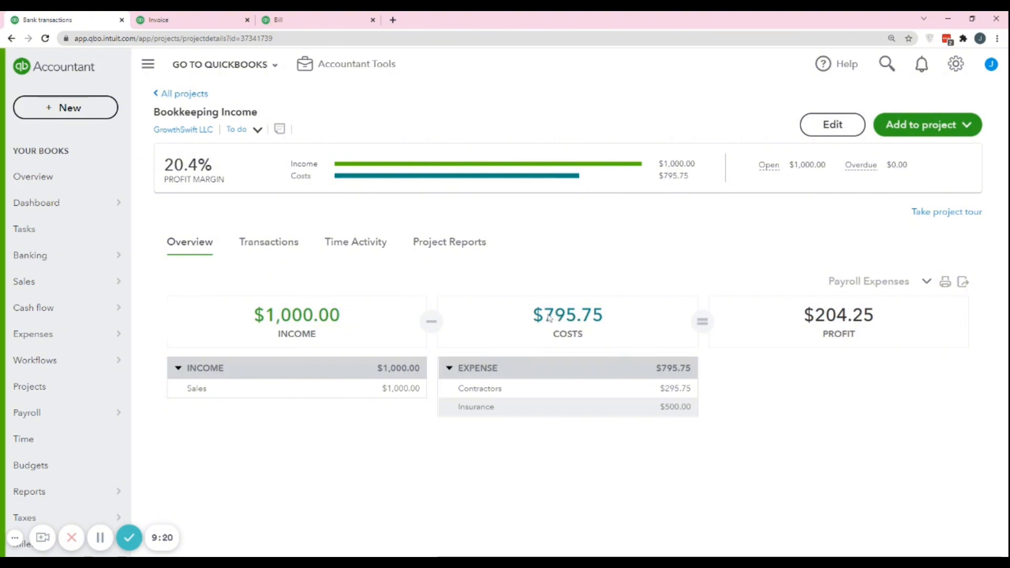
pyautogui.moveTo(545, 315); pyautogui.dragTo(610, 316)
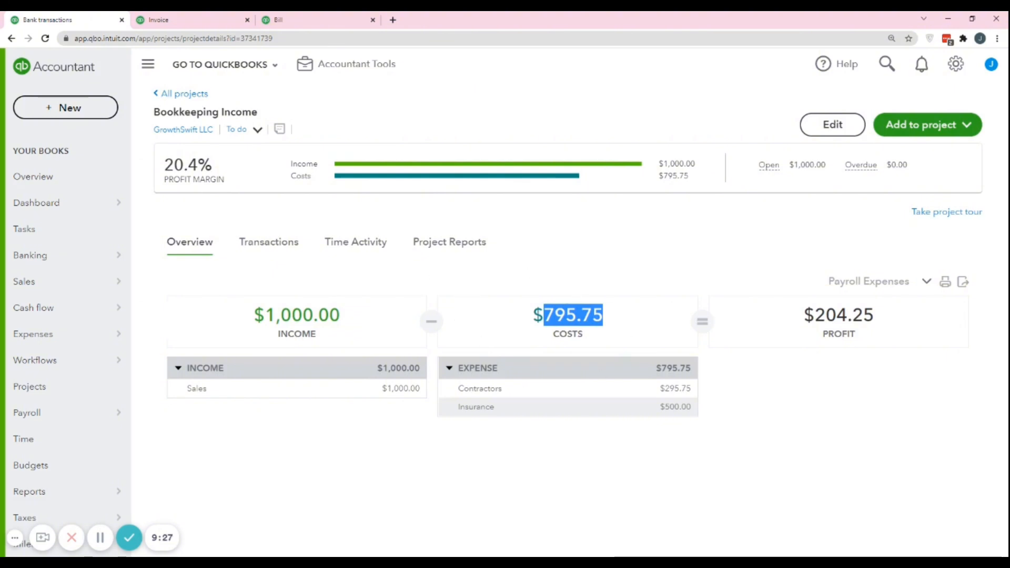
pyautogui.moveTo(163, 174); pyautogui.dragTo(220, 172)
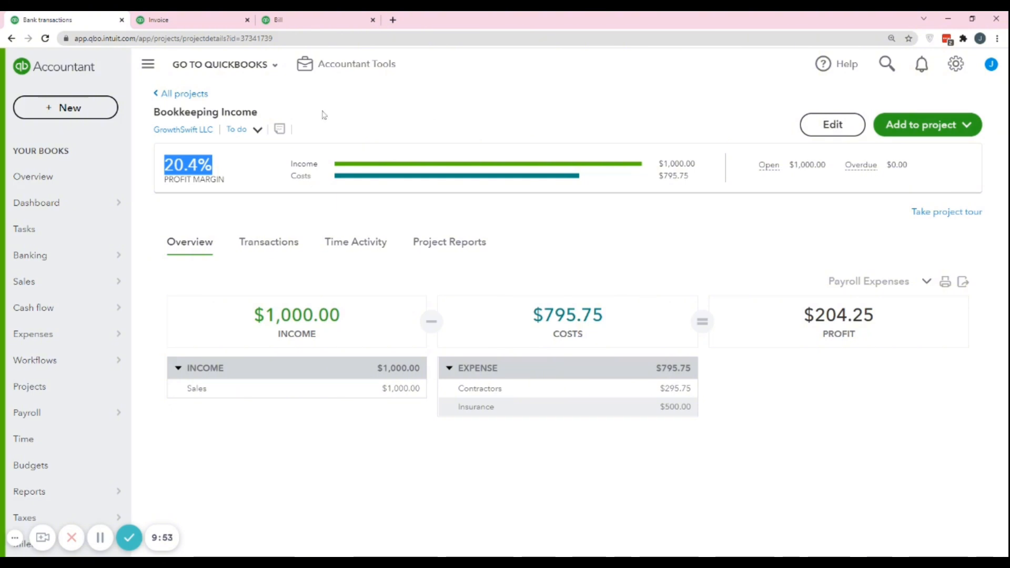
pyautogui.click(129, 536)
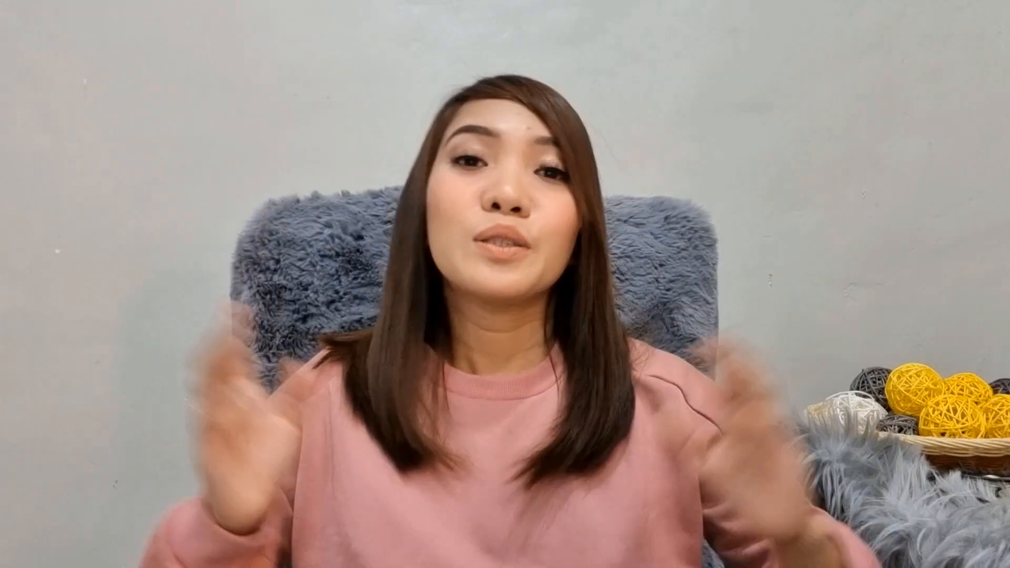